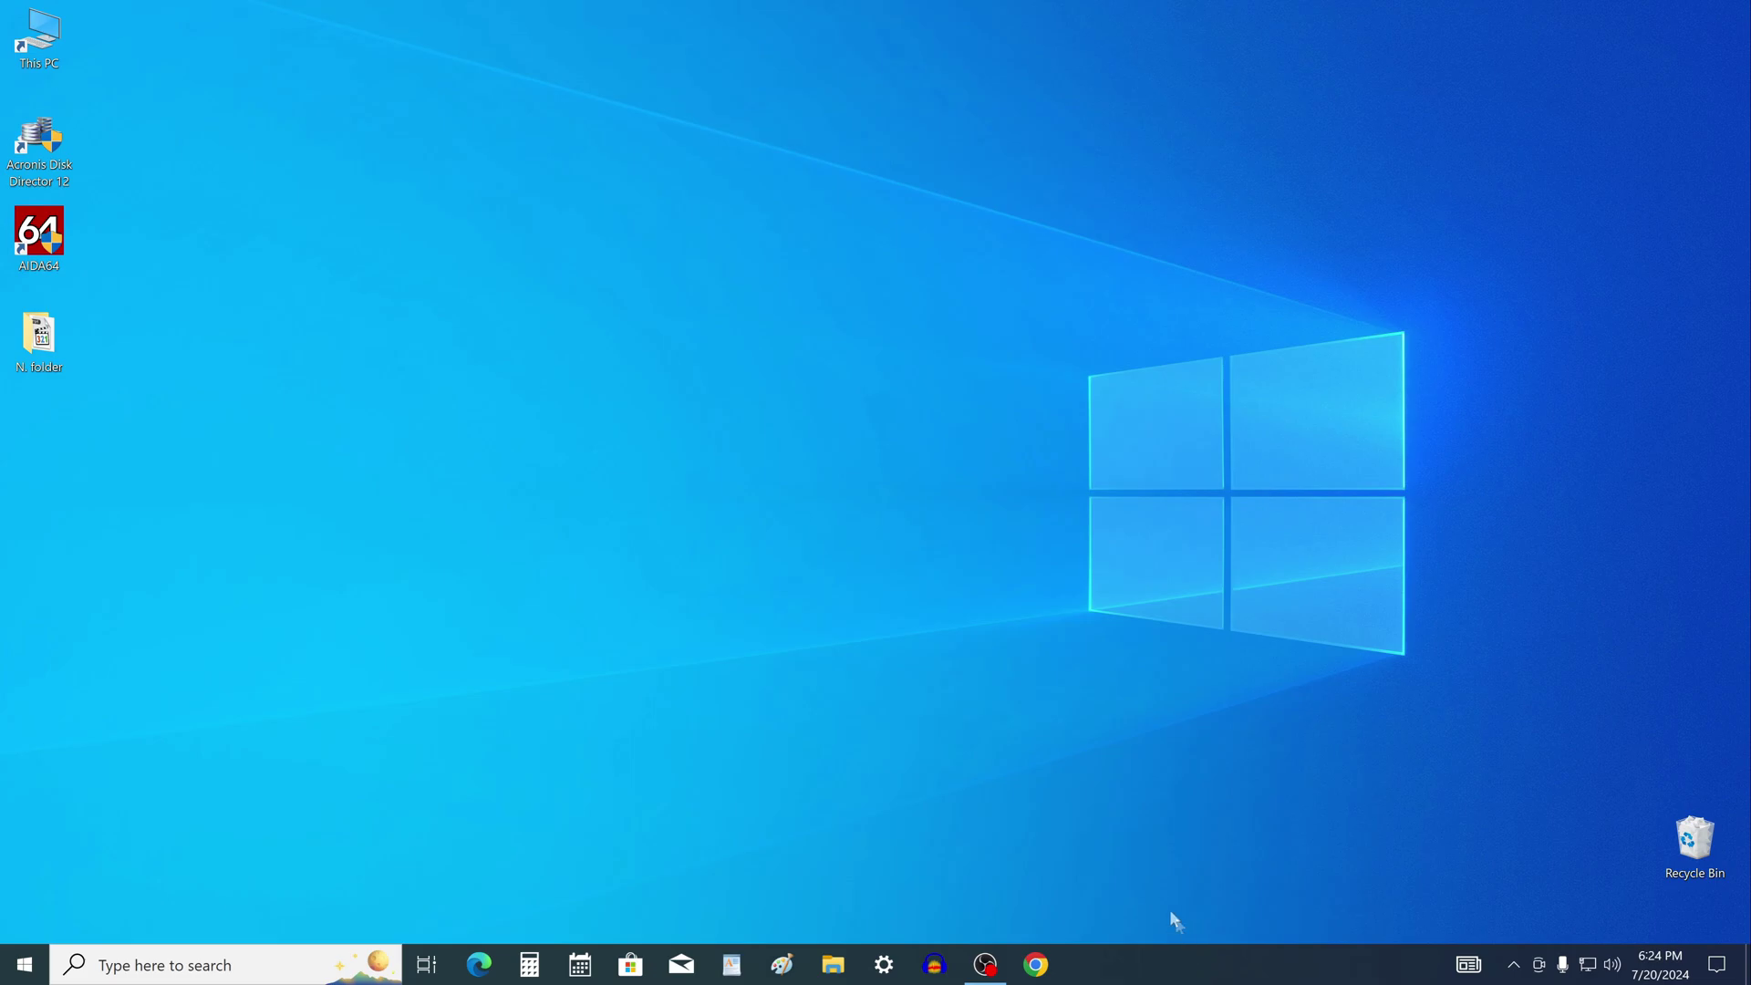
Check drive D's contents from This PC in File Explorer, then close Explorer.
left_click(833, 963)
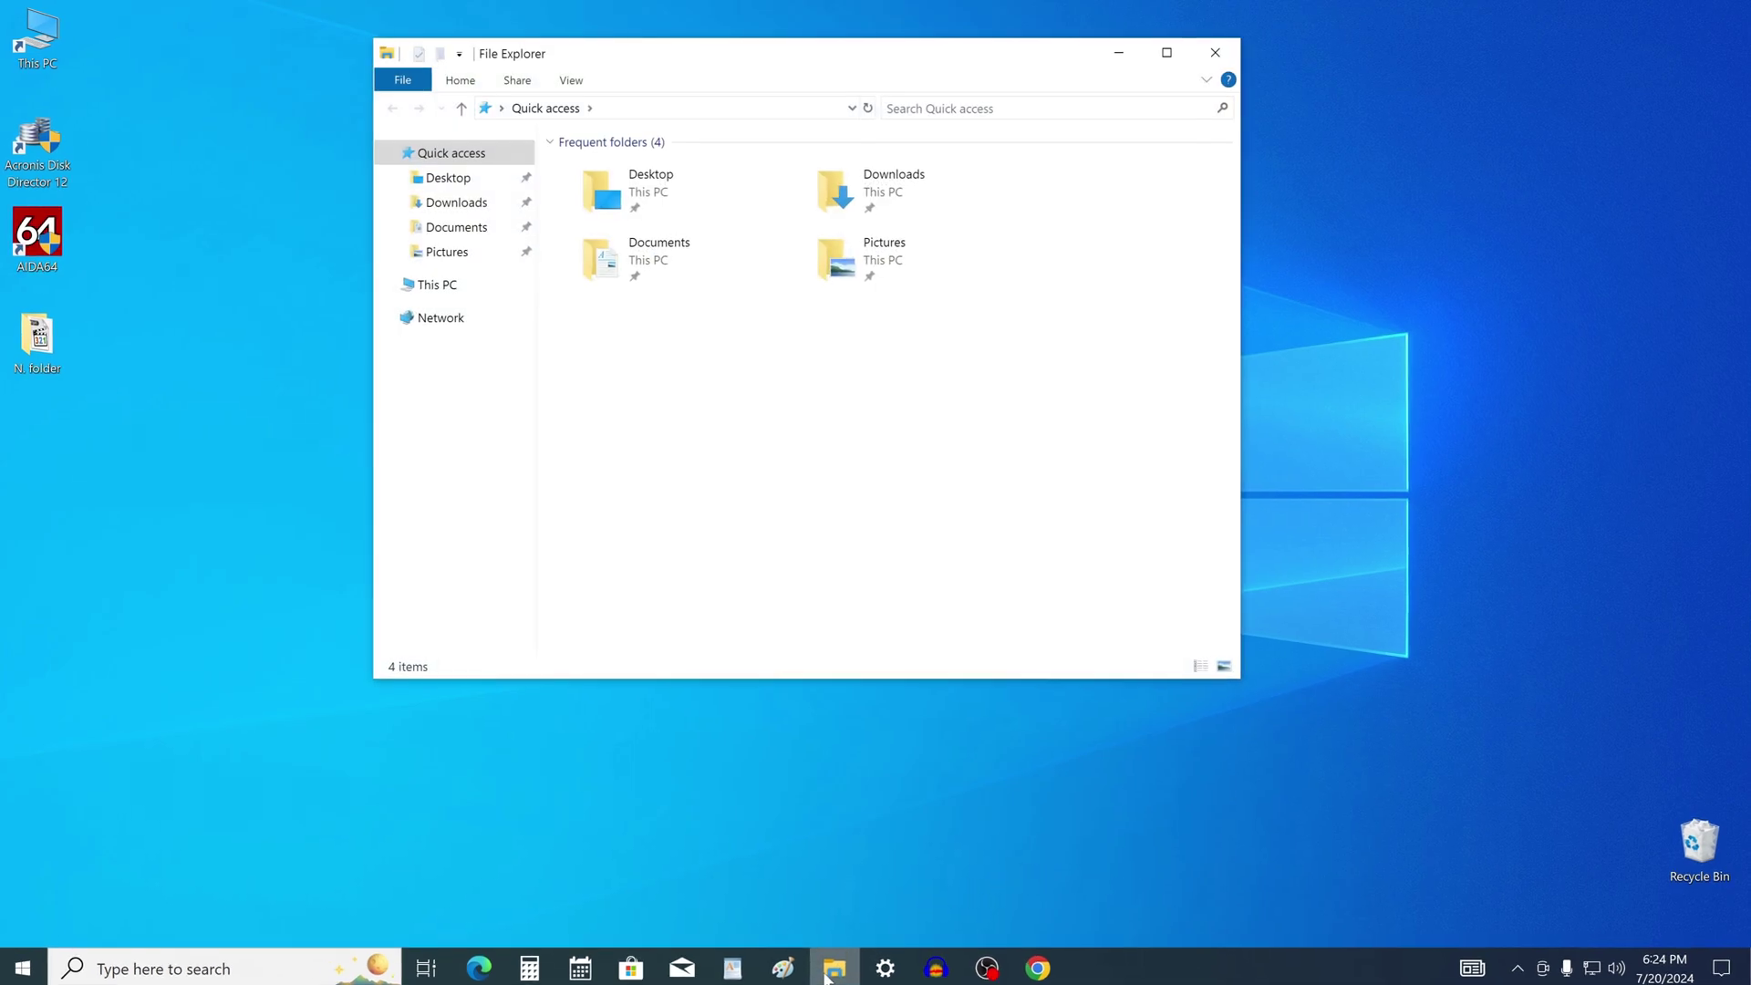
left_click(515, 381)
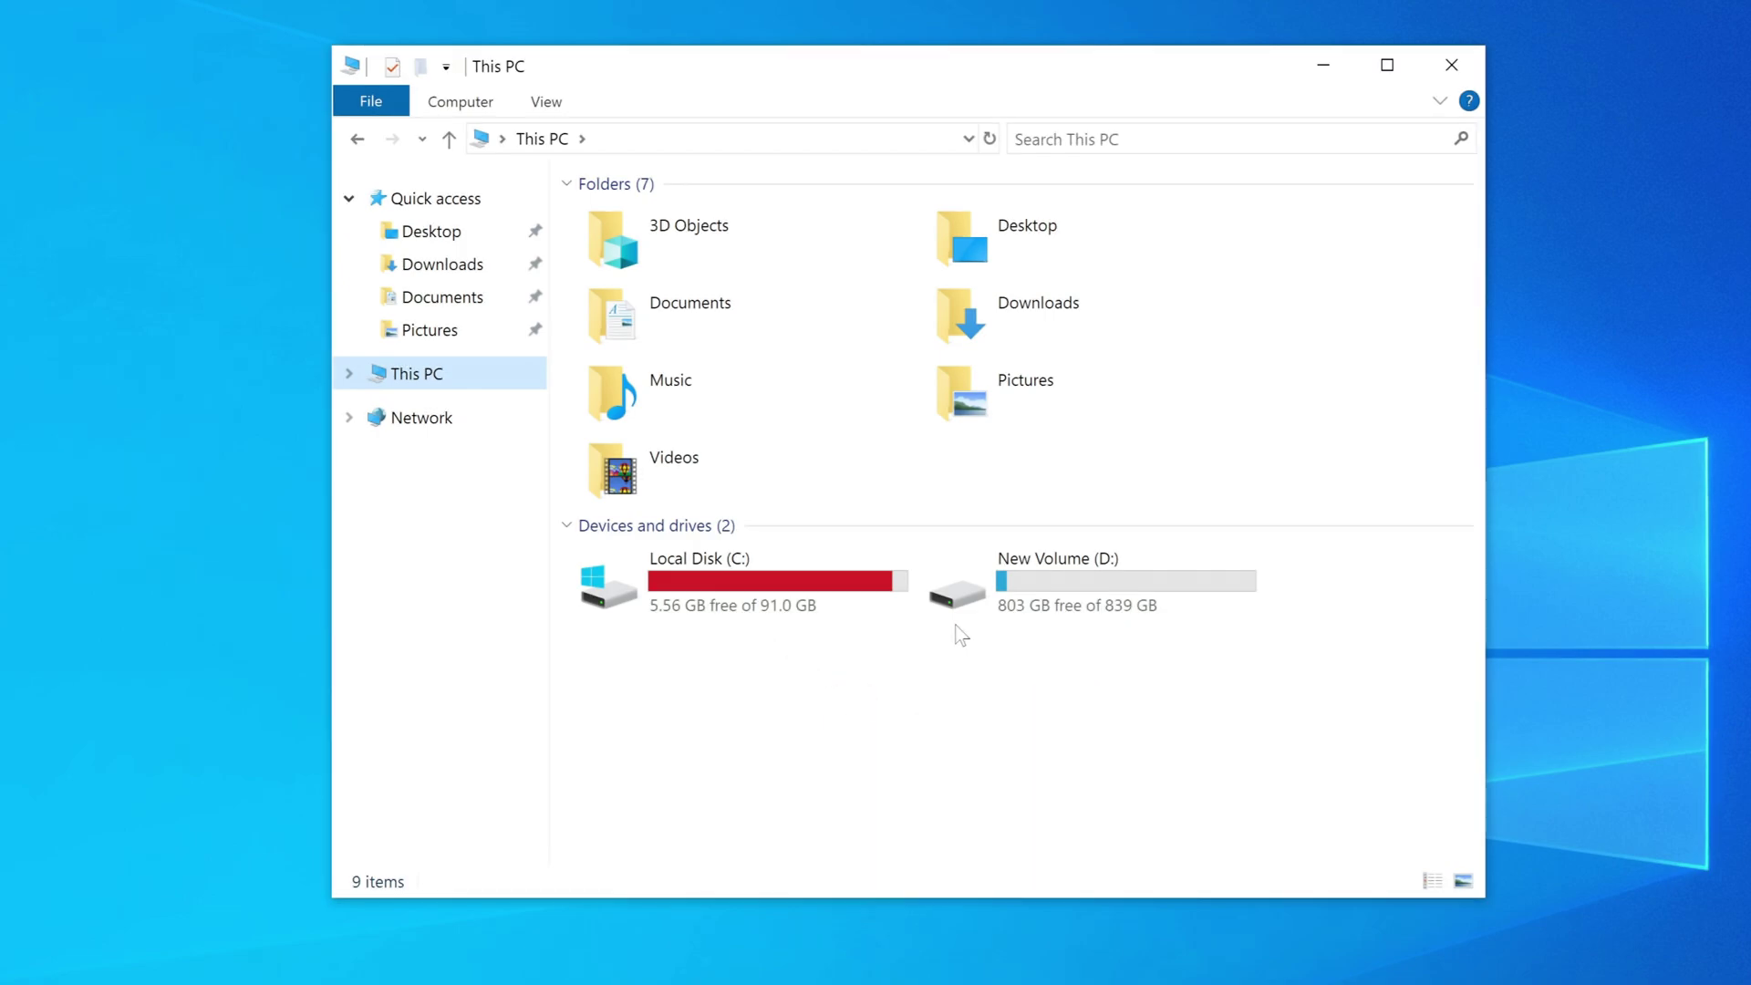
double_click(1073, 599)
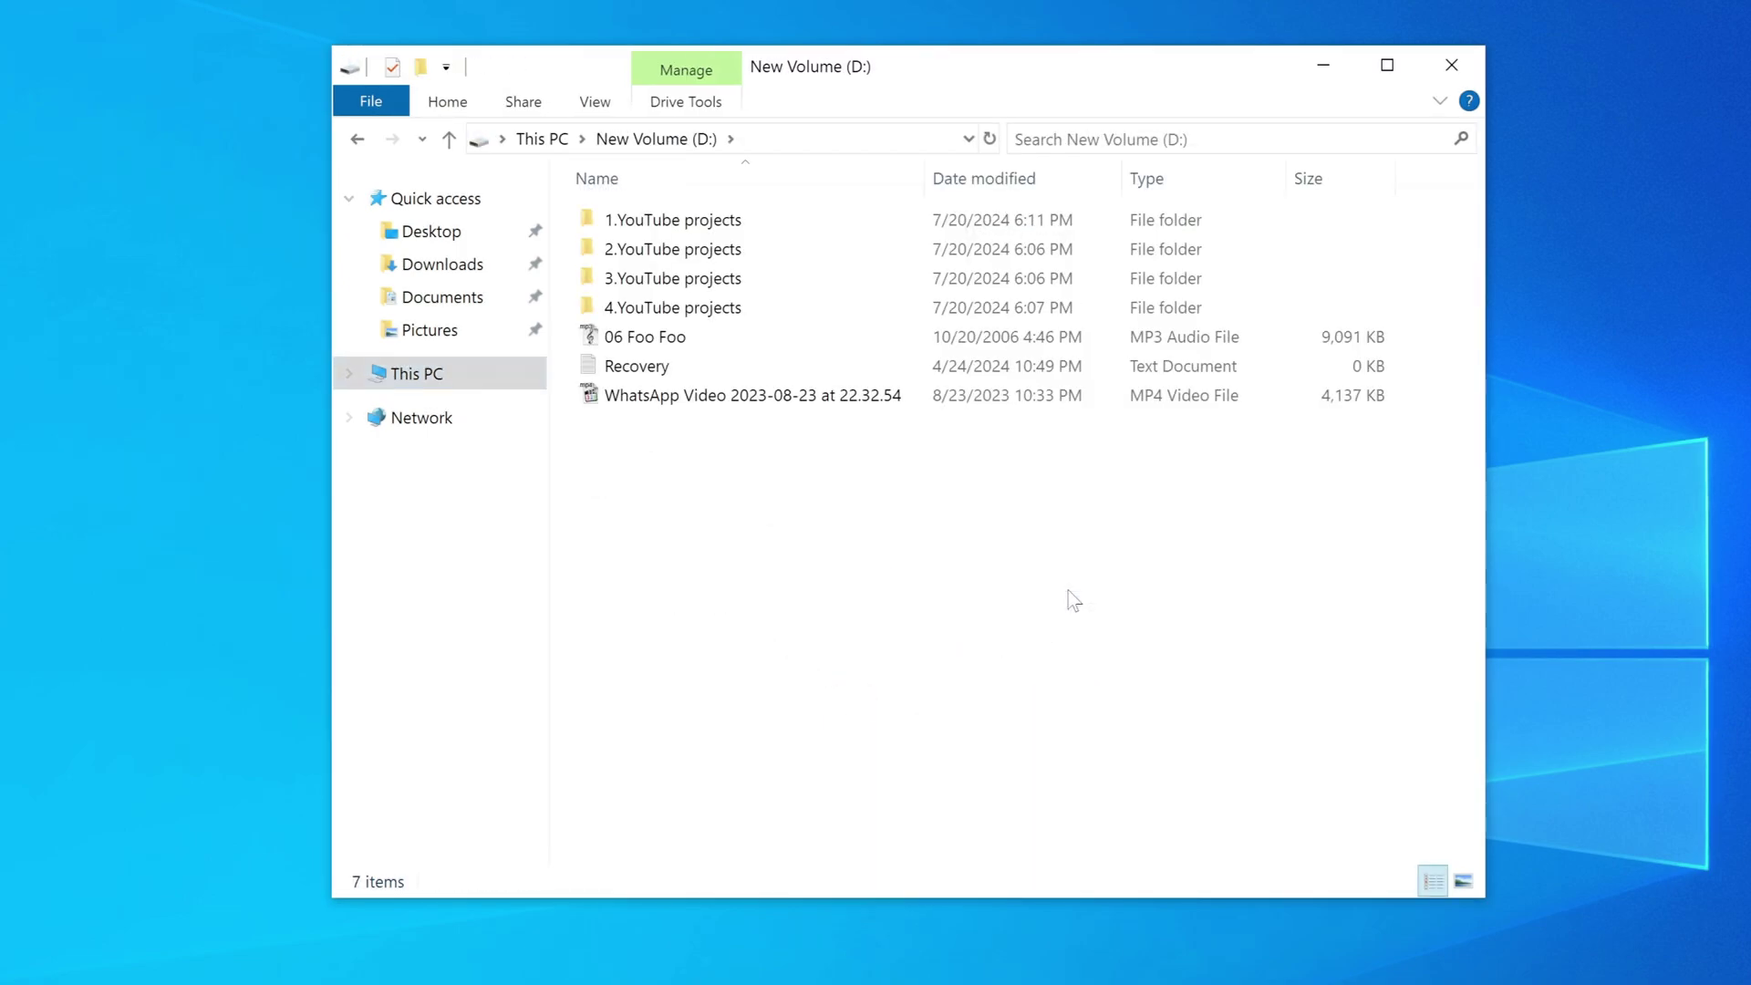
left_click(508, 388)
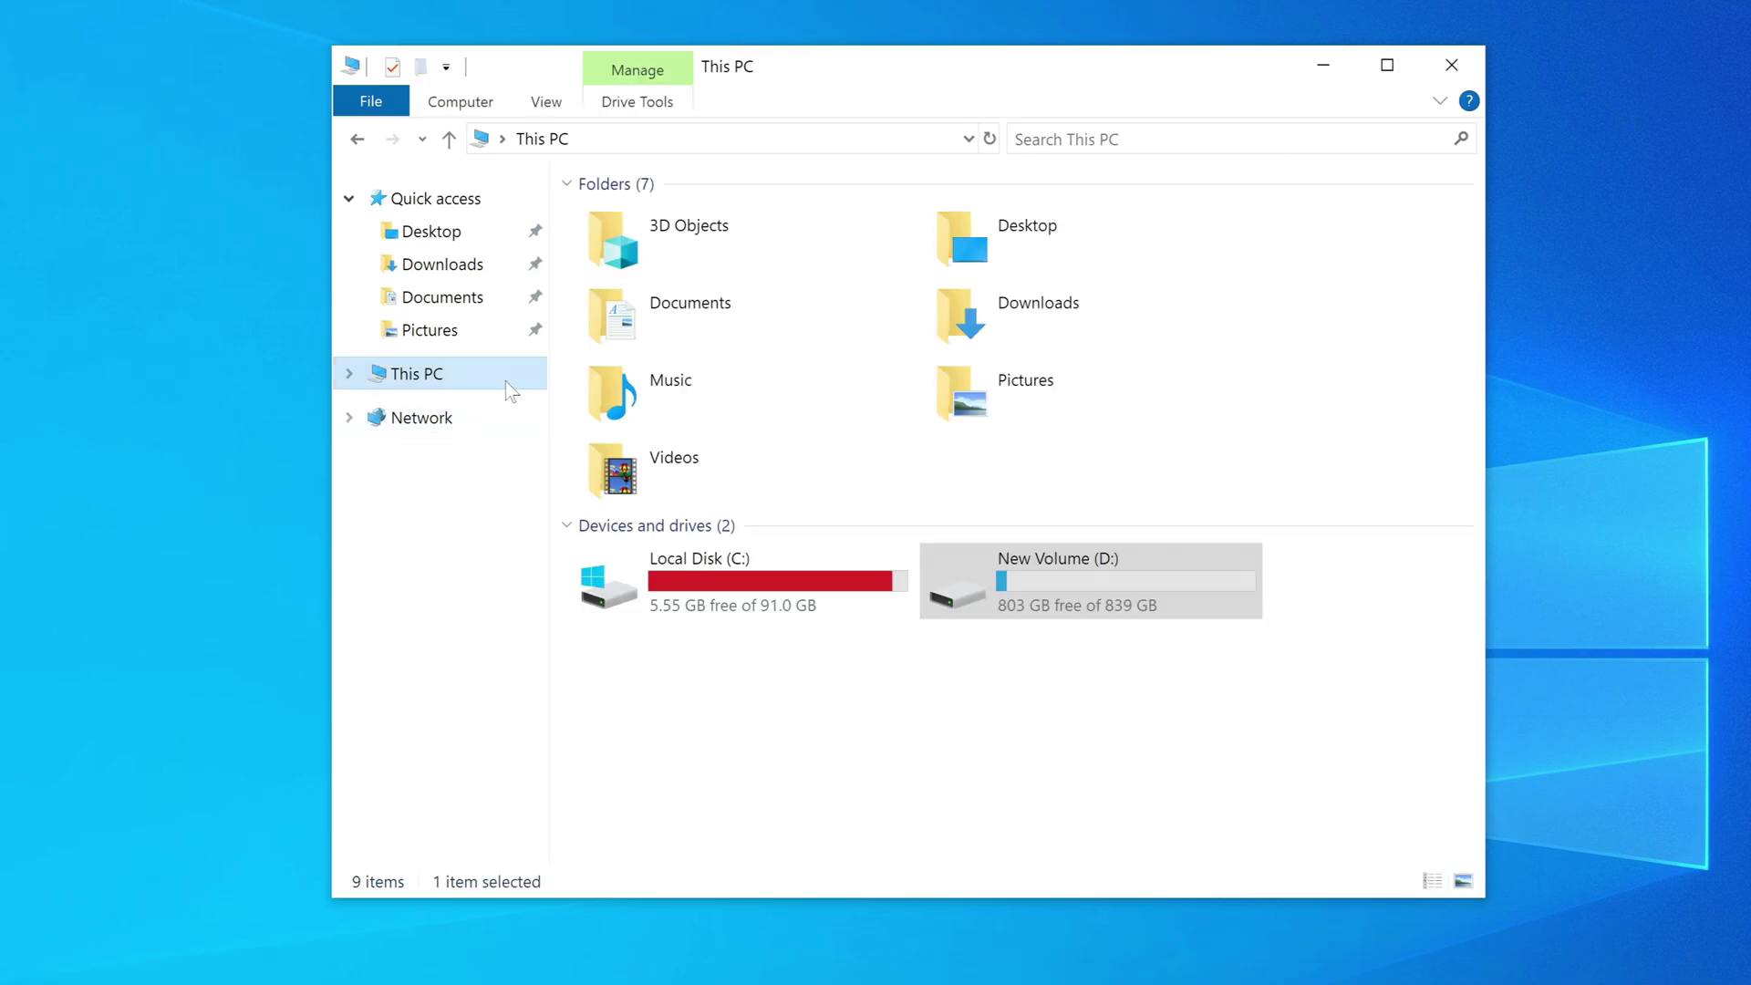
left_click(949, 643)
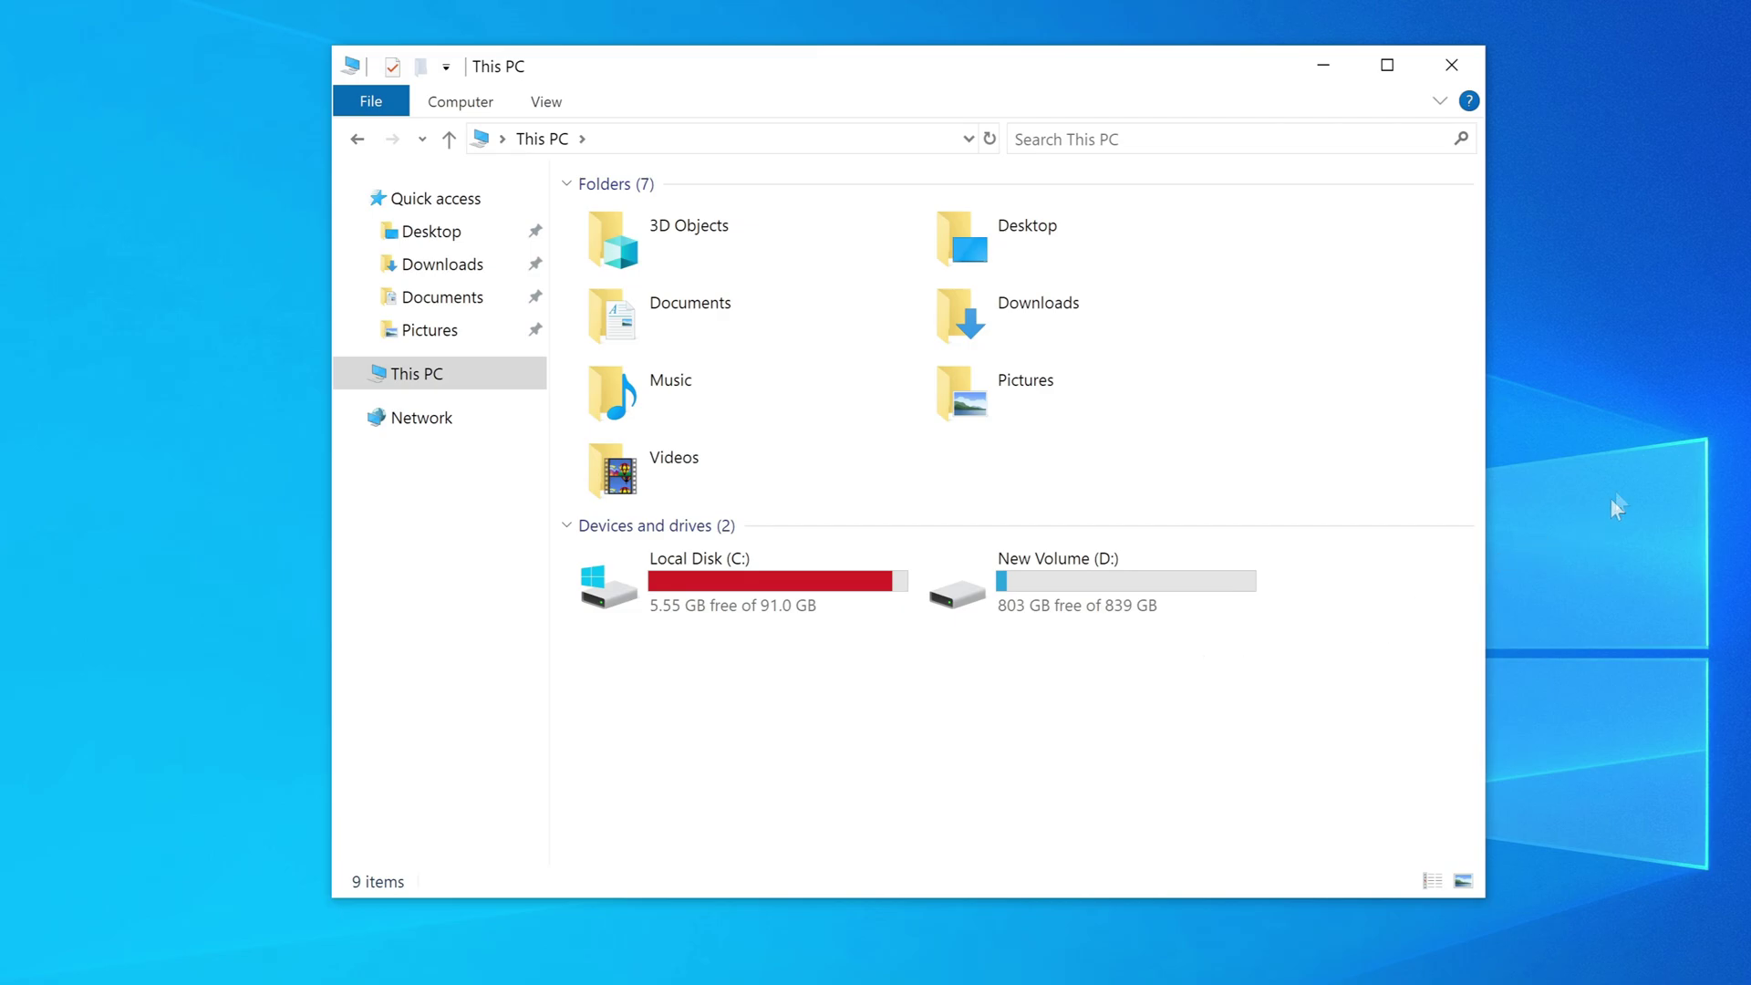
left_click(1468, 68)
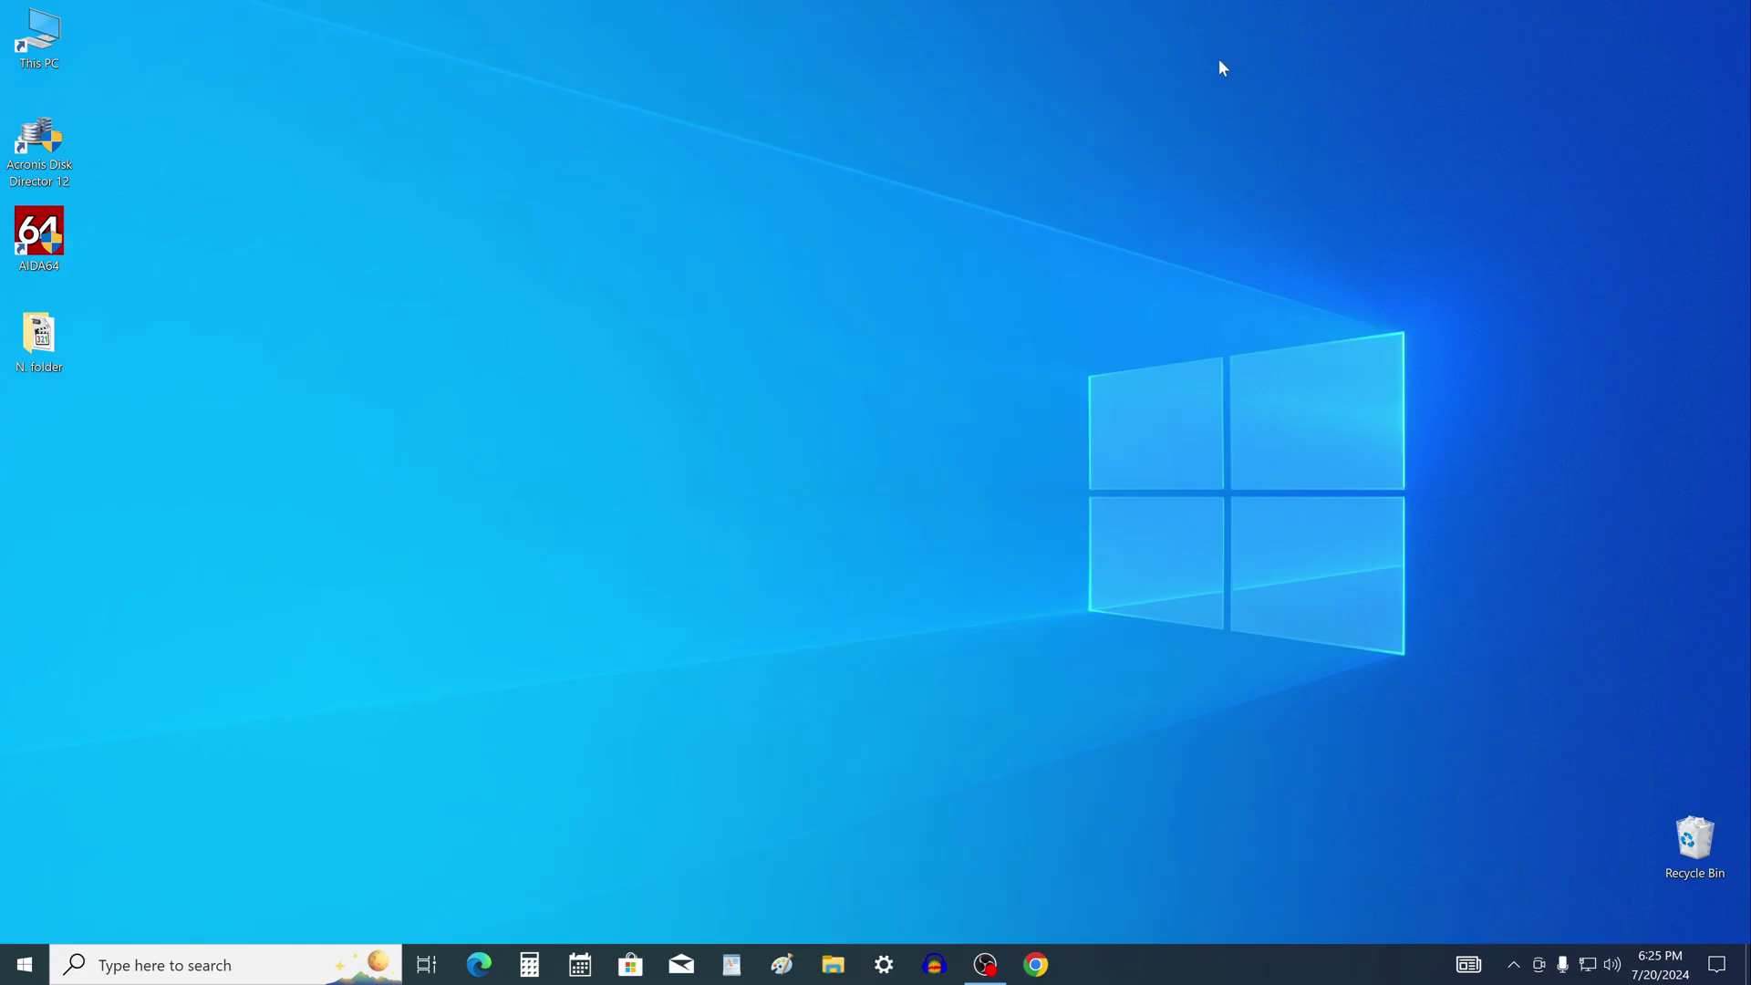
Open and widen Disk Management, checking the C: options (Extend greyed out), then D:'s options.
right_click(26, 963)
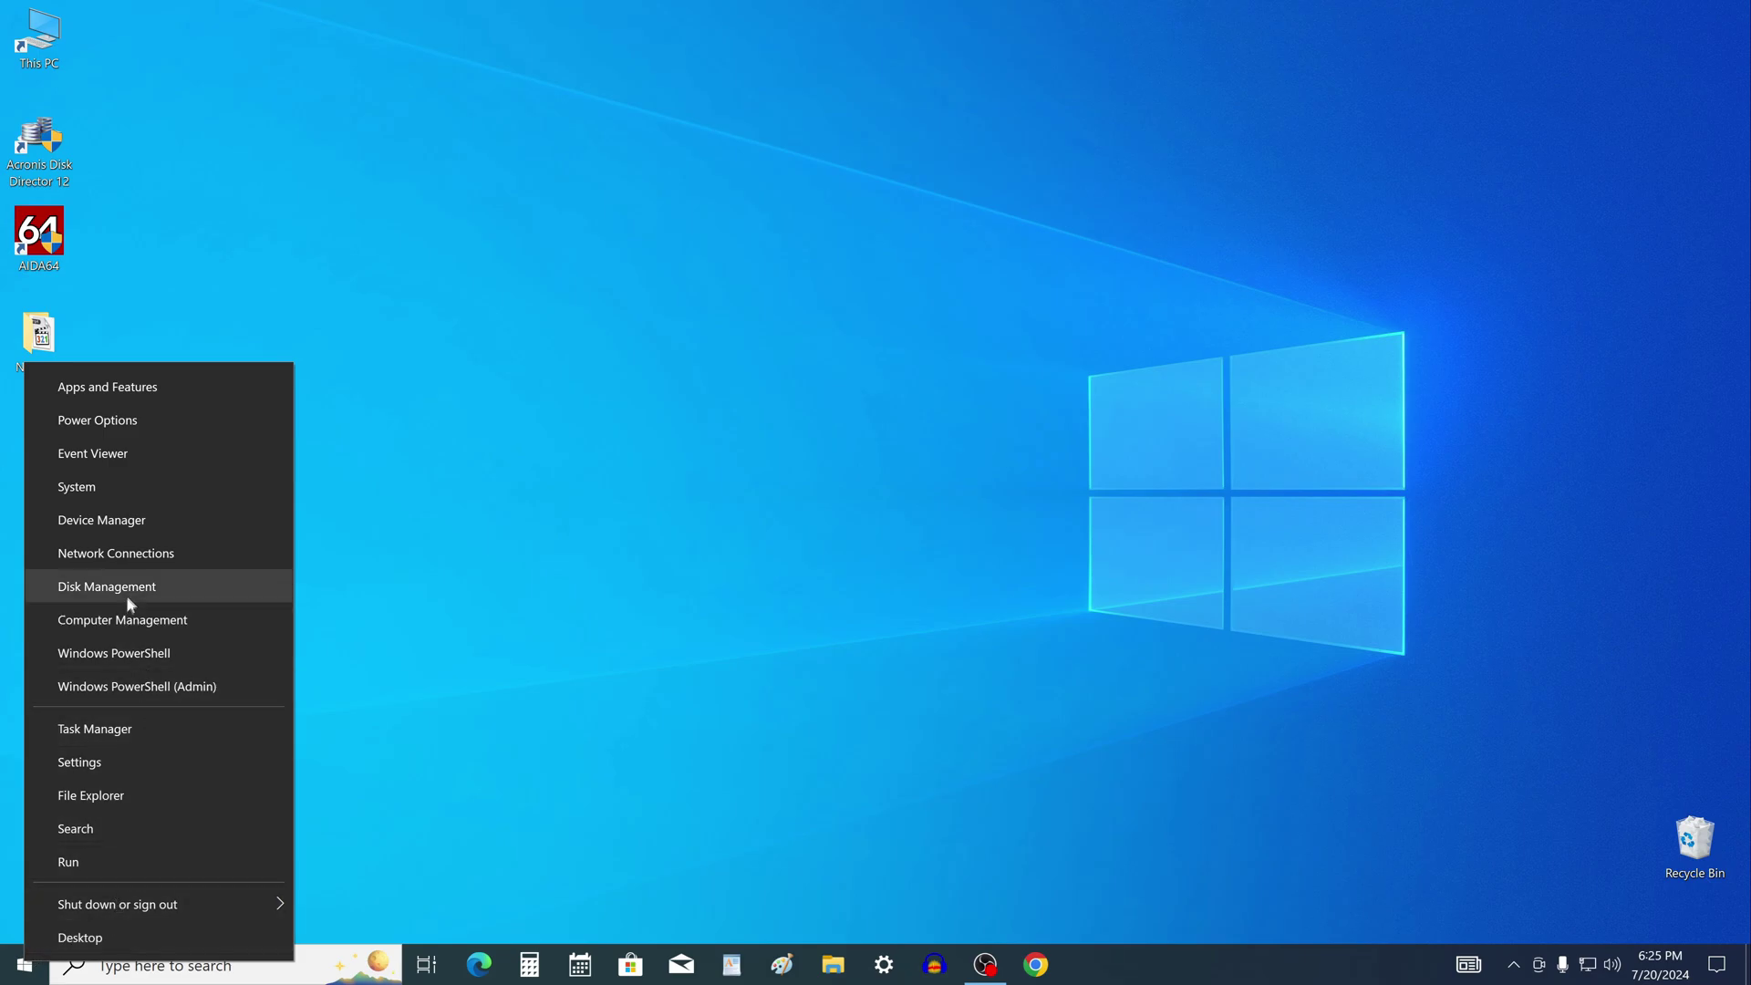
left_click(258, 600)
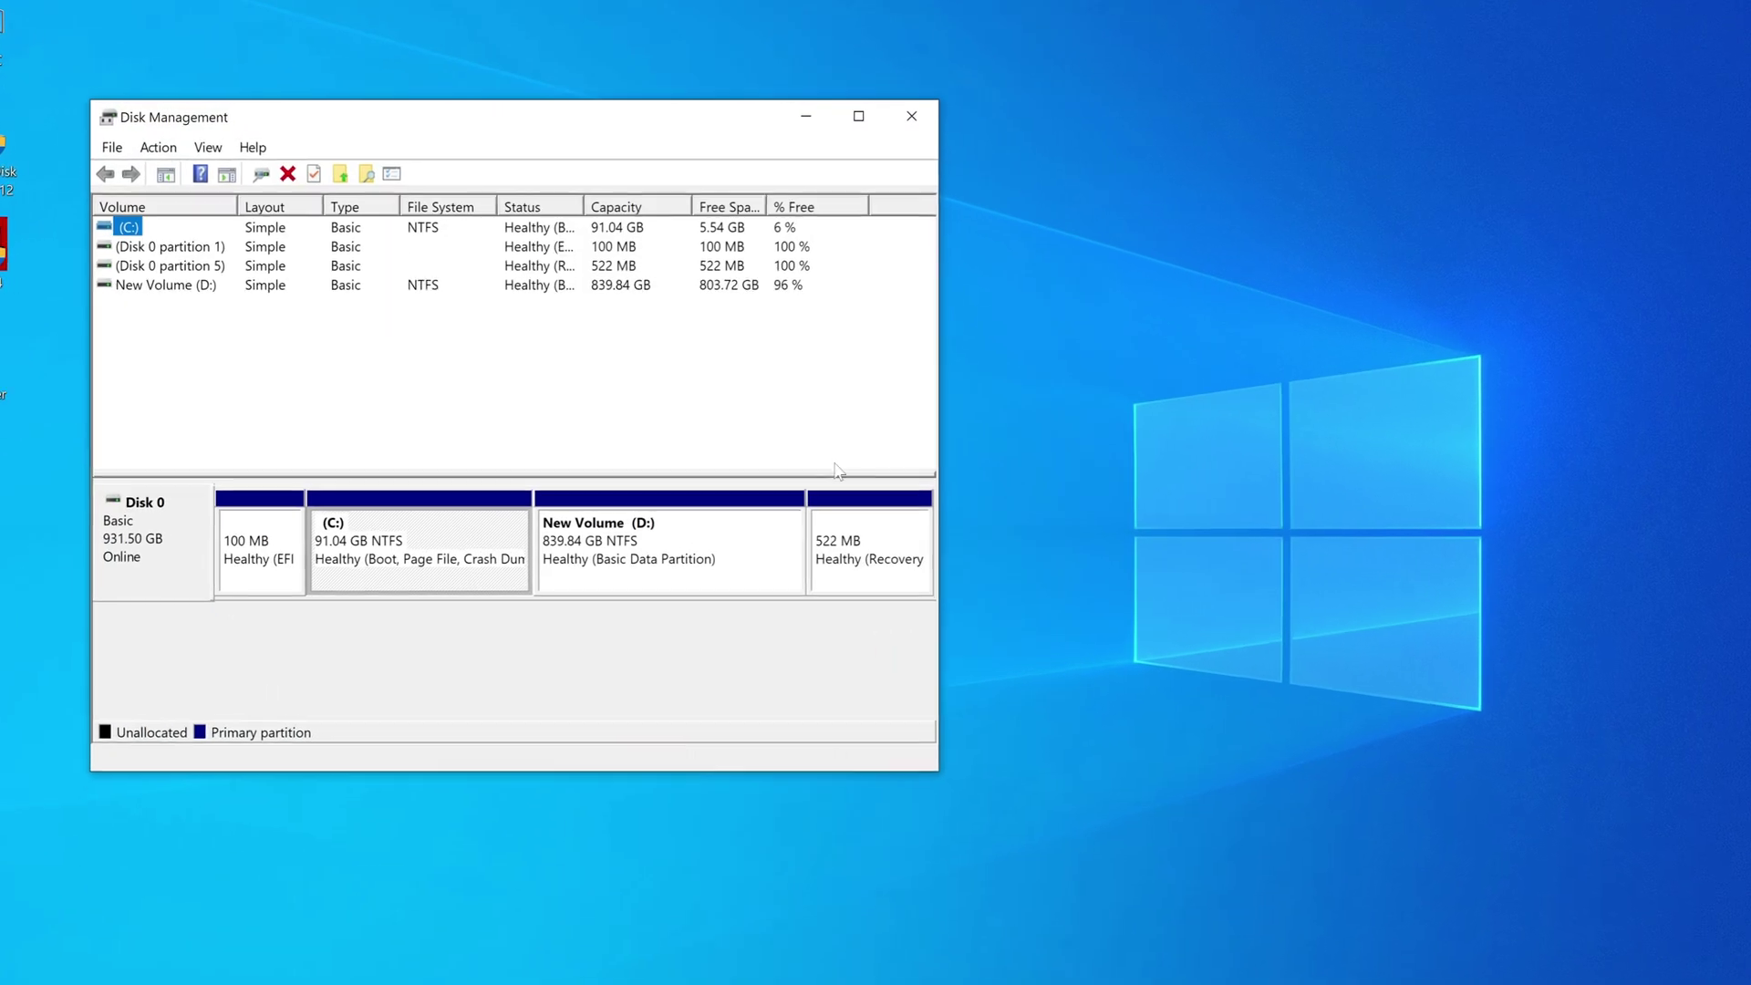
left_click_drag(938, 456, 1414, 456)
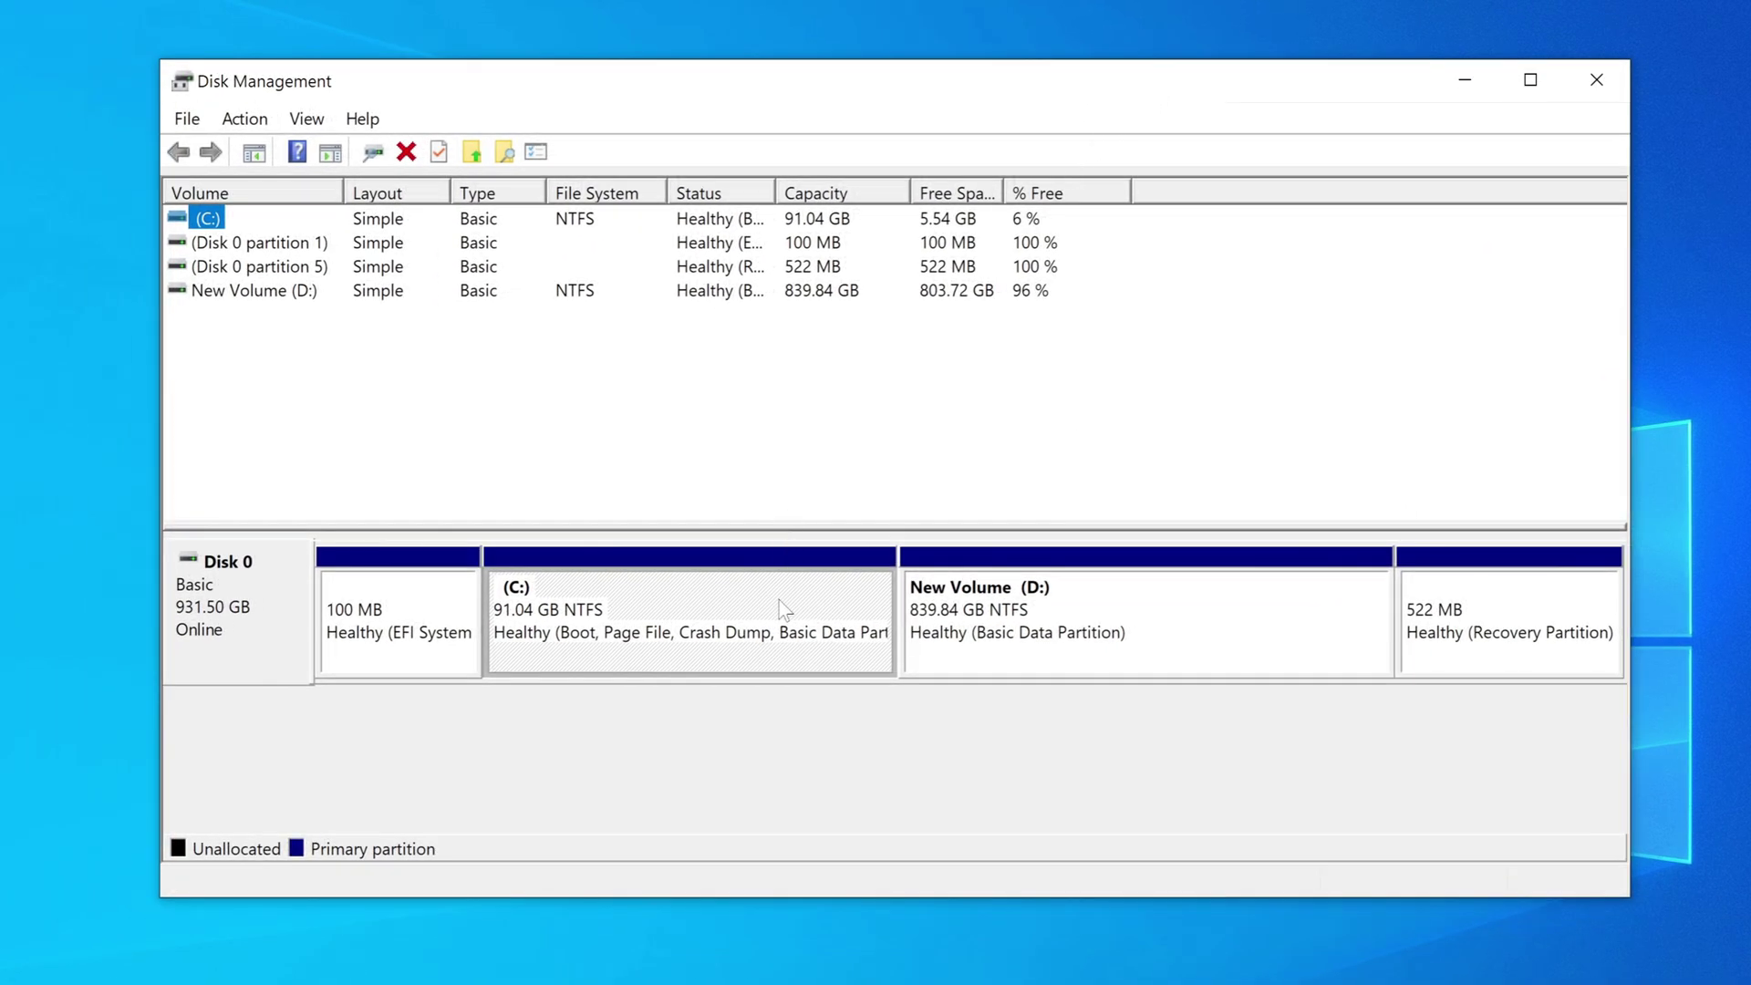
right_click(780, 603)
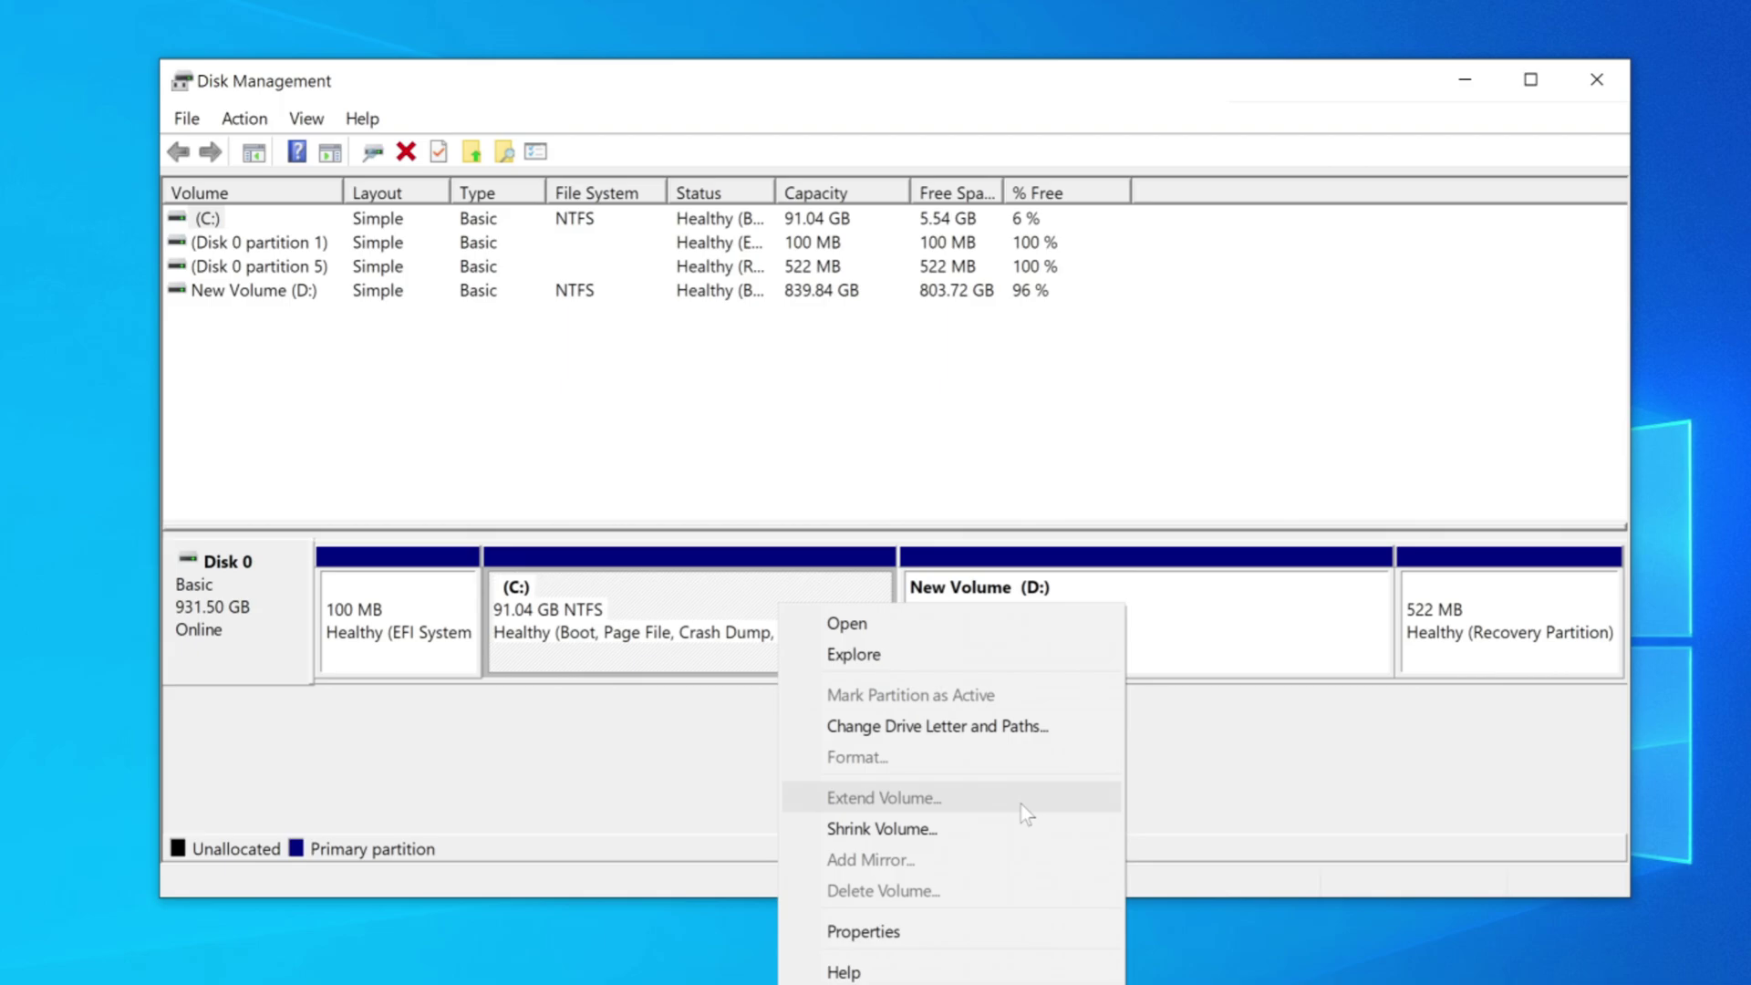
left_click(1156, 775)
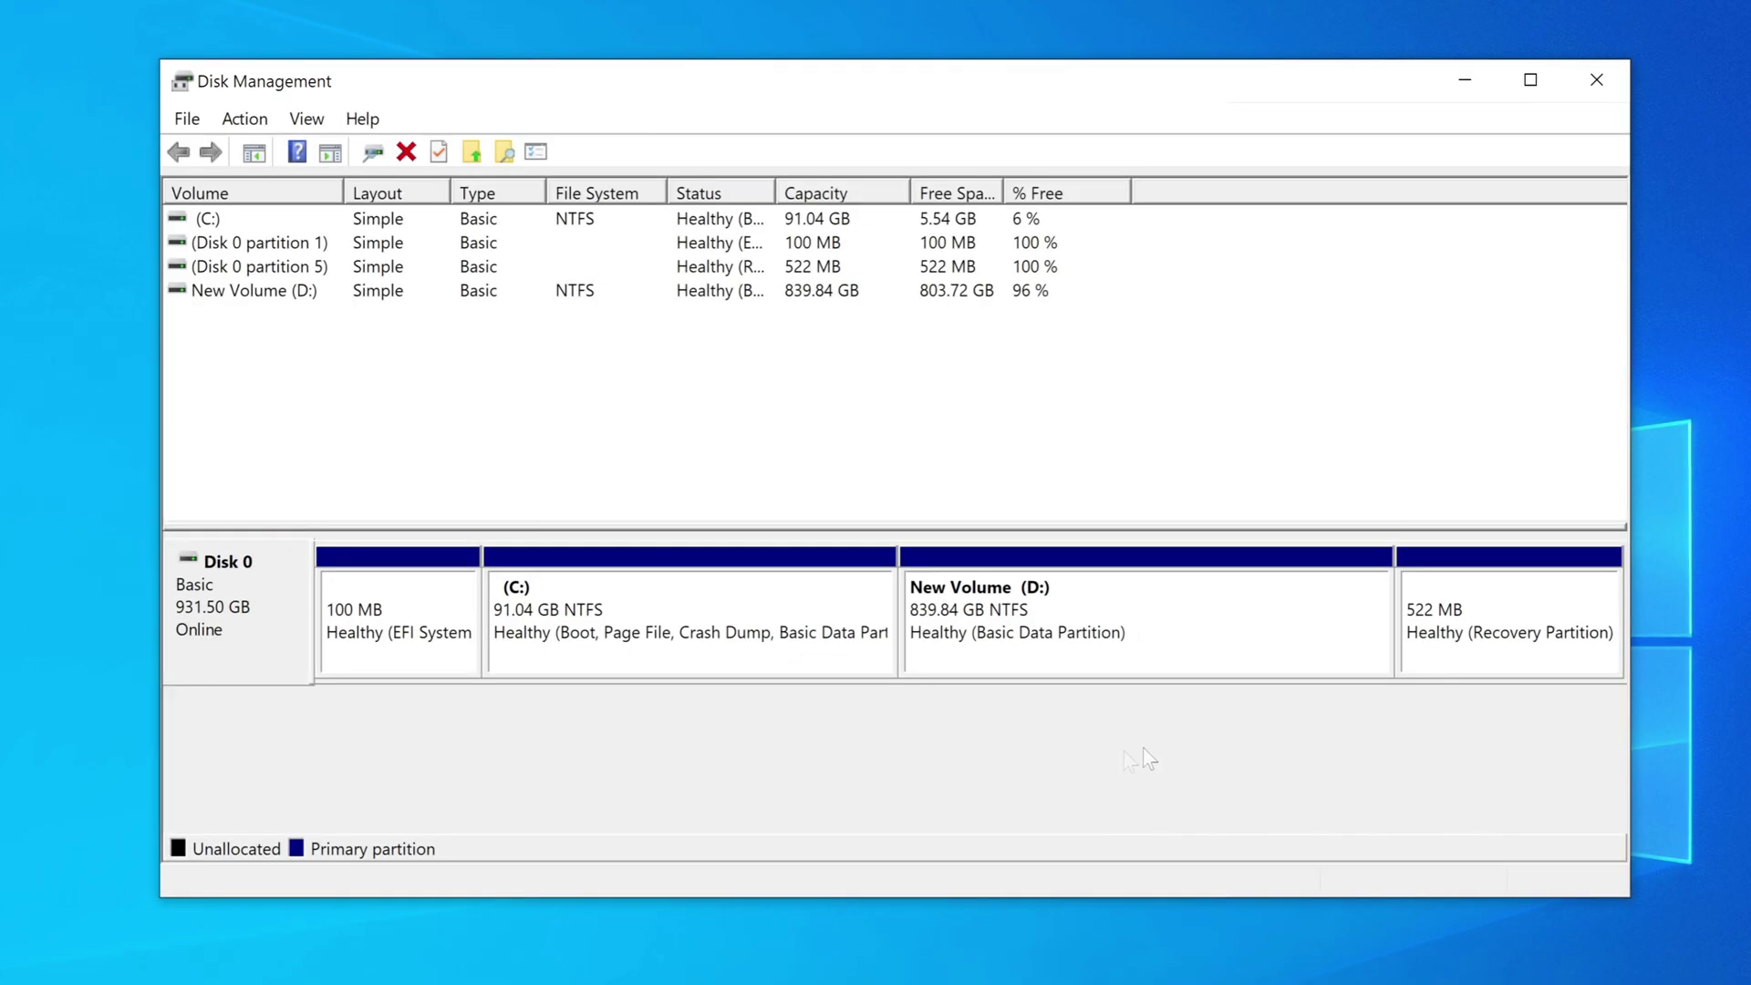
right_click(1254, 637)
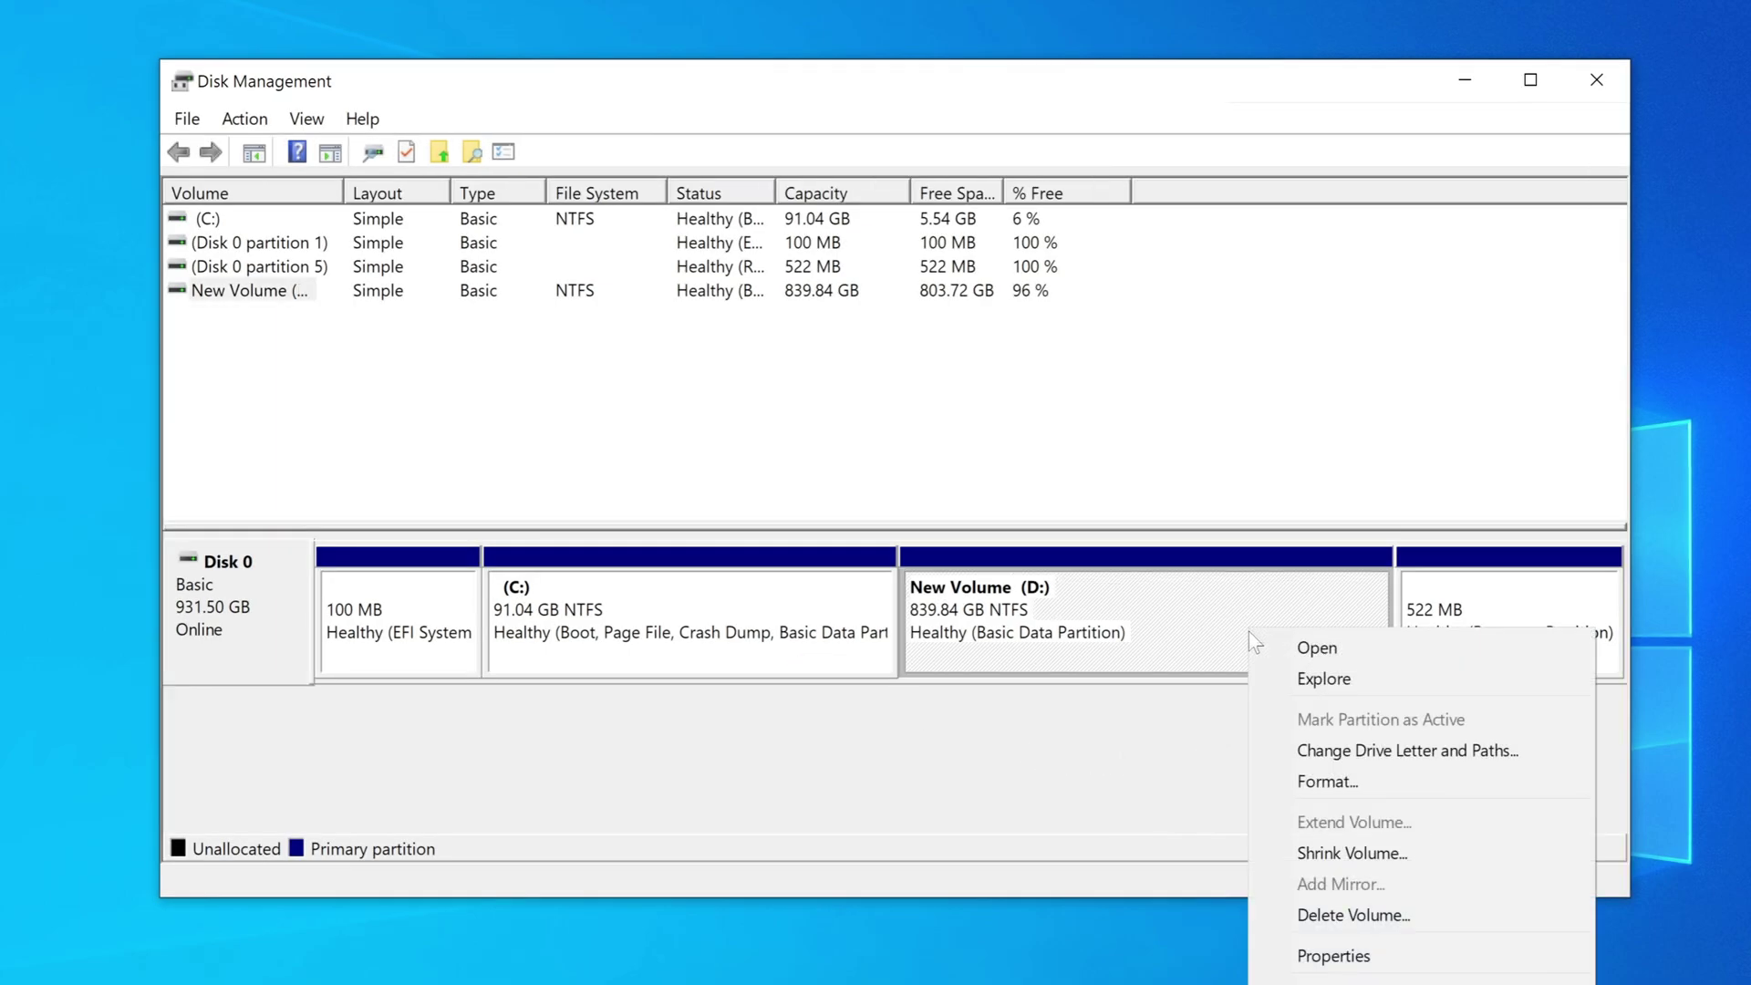
Shrink New Volume (D:) by 750000 MB, leaving D: at 107.42 GB.
left_click(1421, 848)
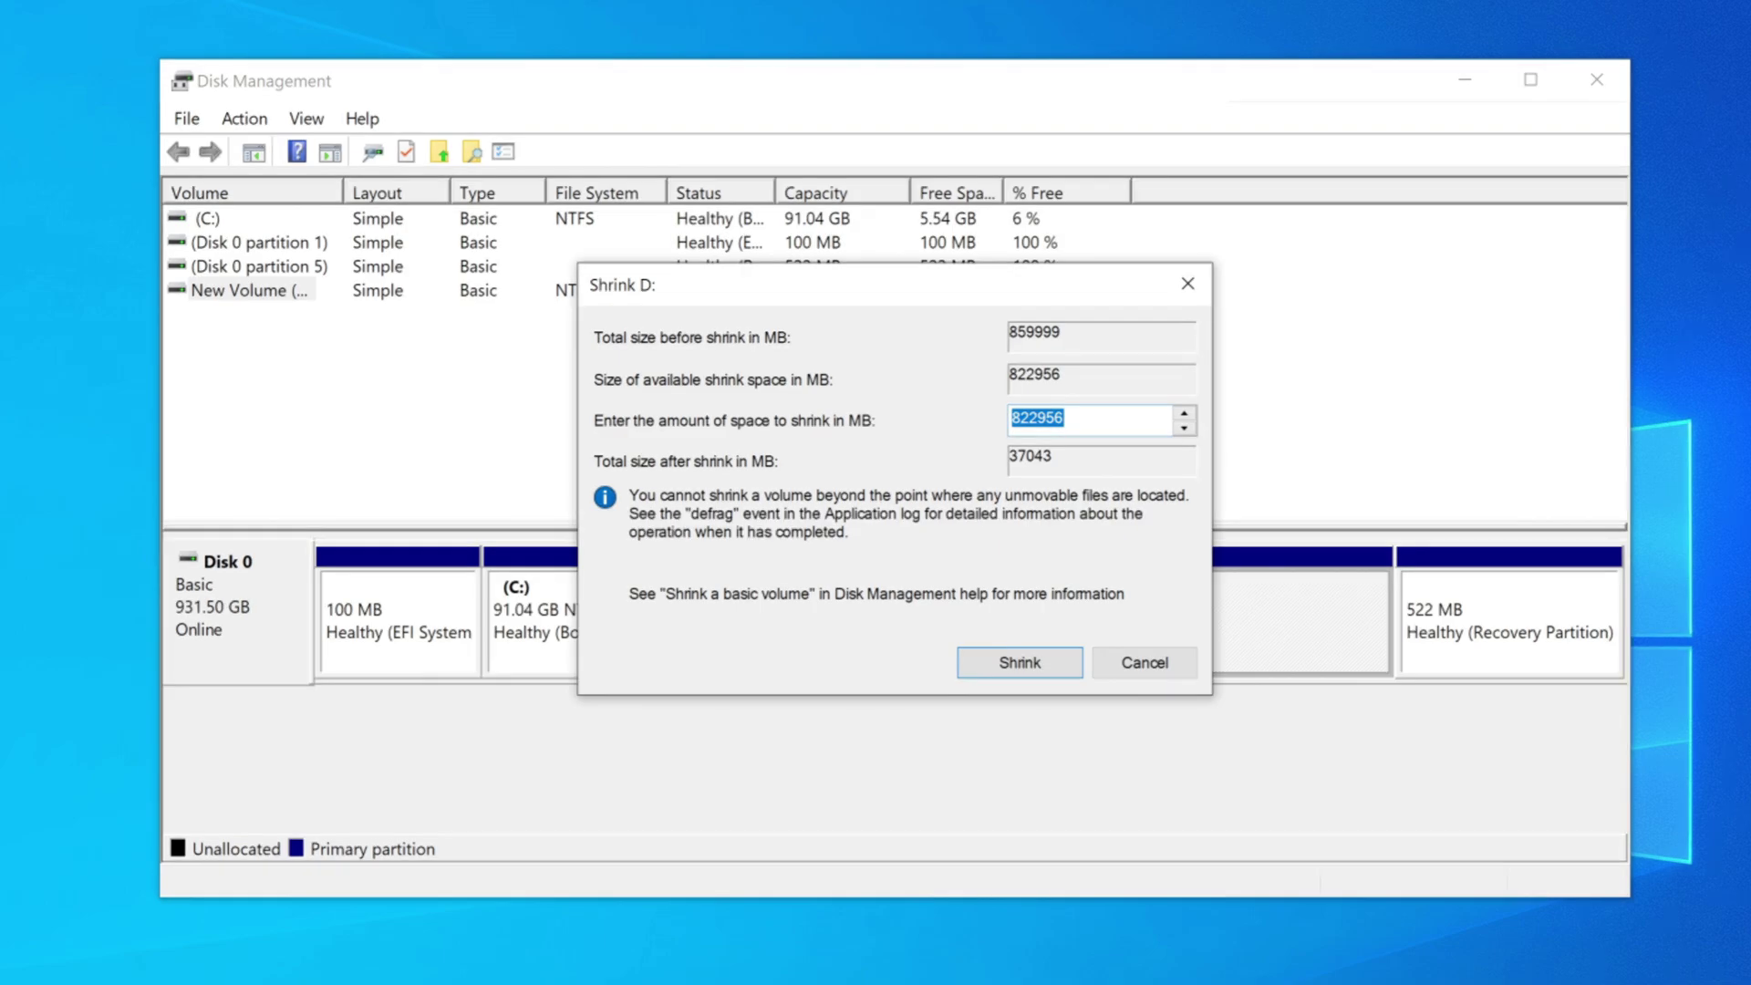
key("BackSpace")
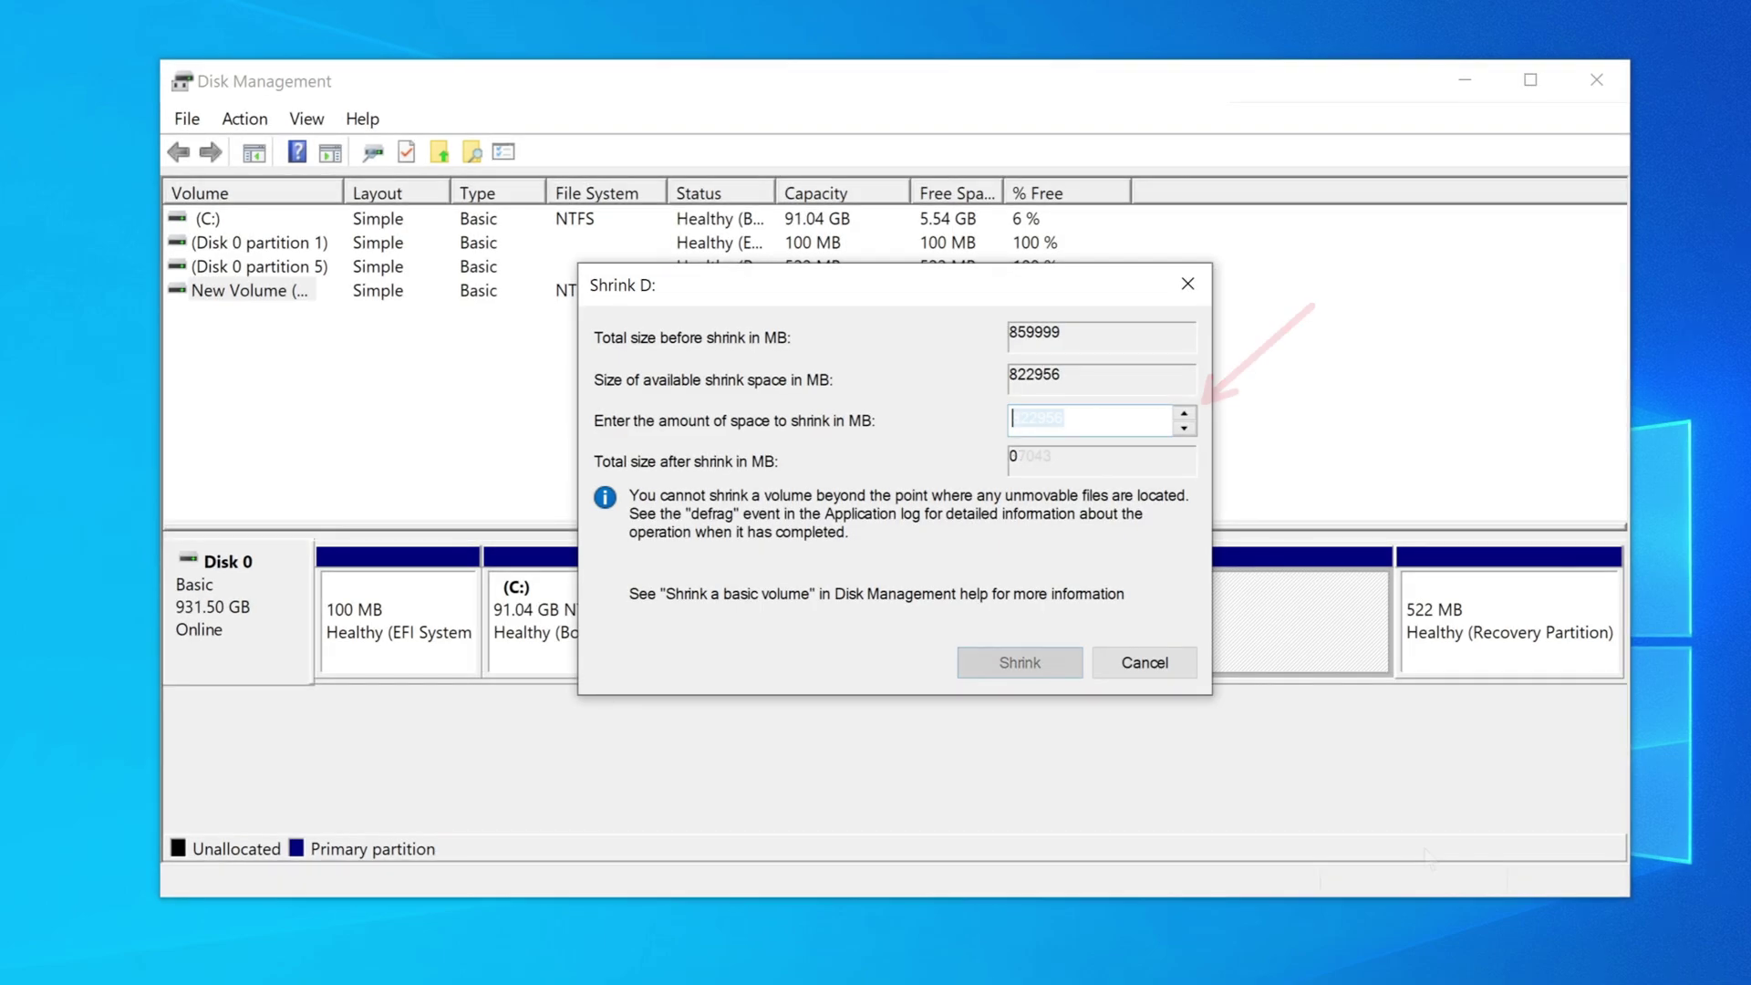
type("75")
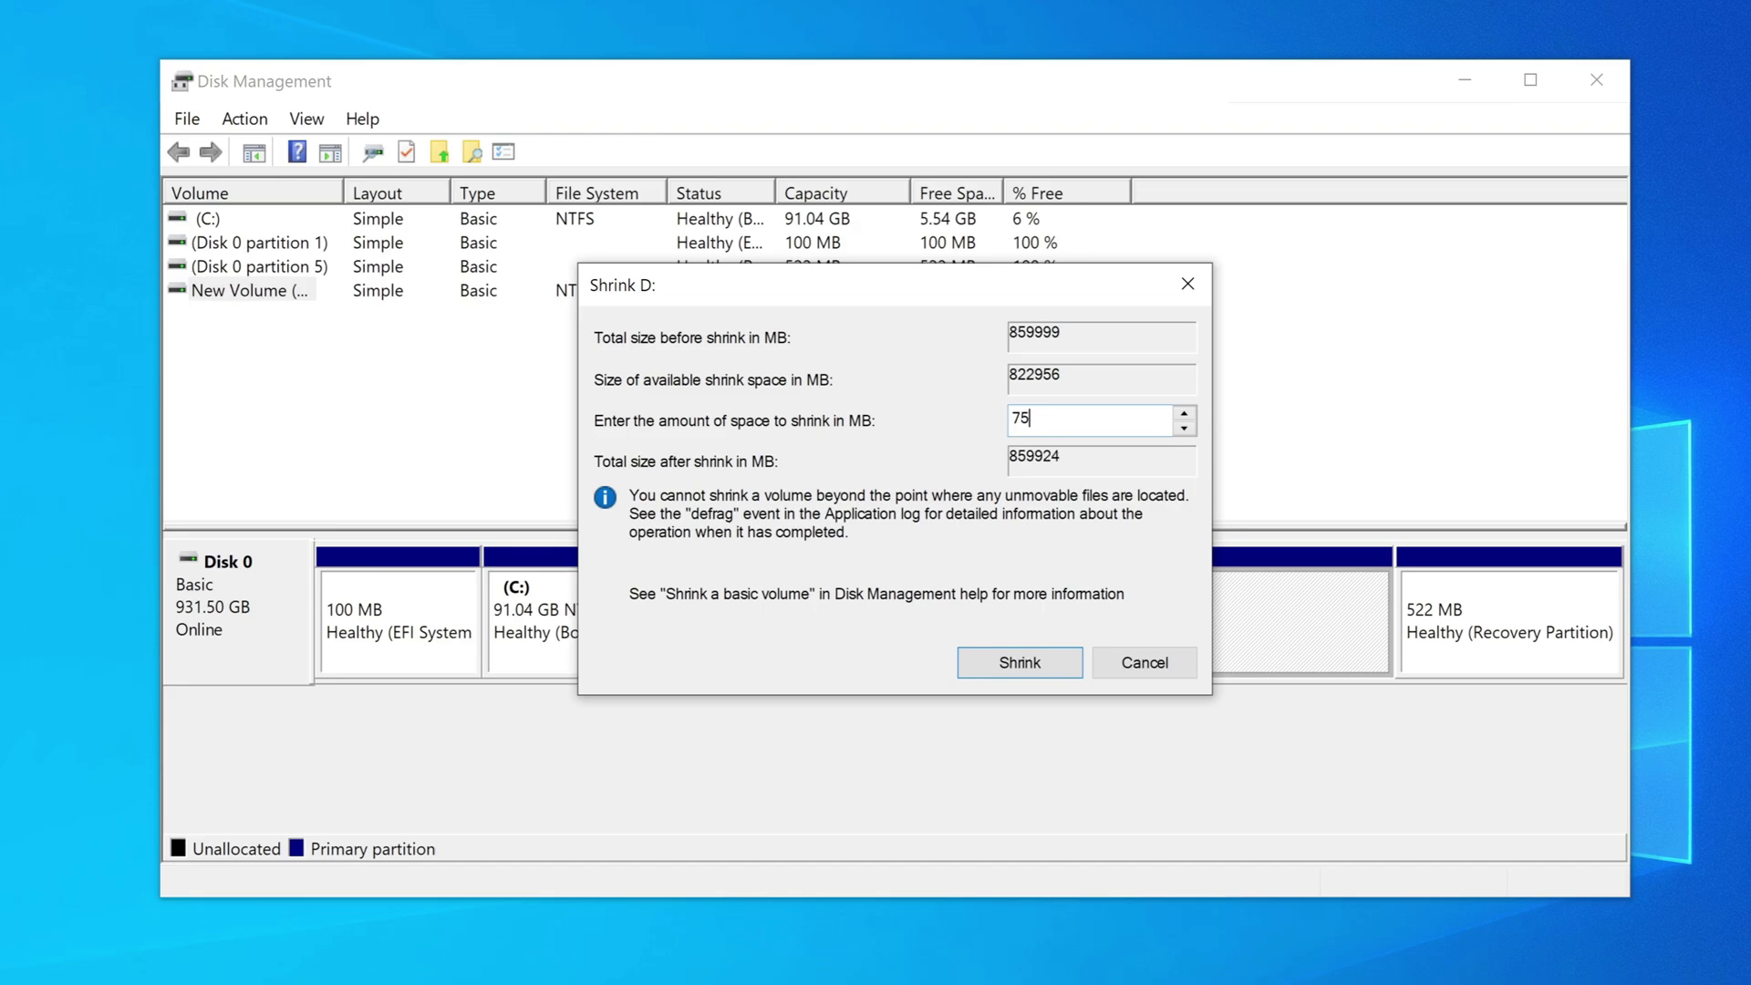
type("000")
type("0")
left_click(1058, 678)
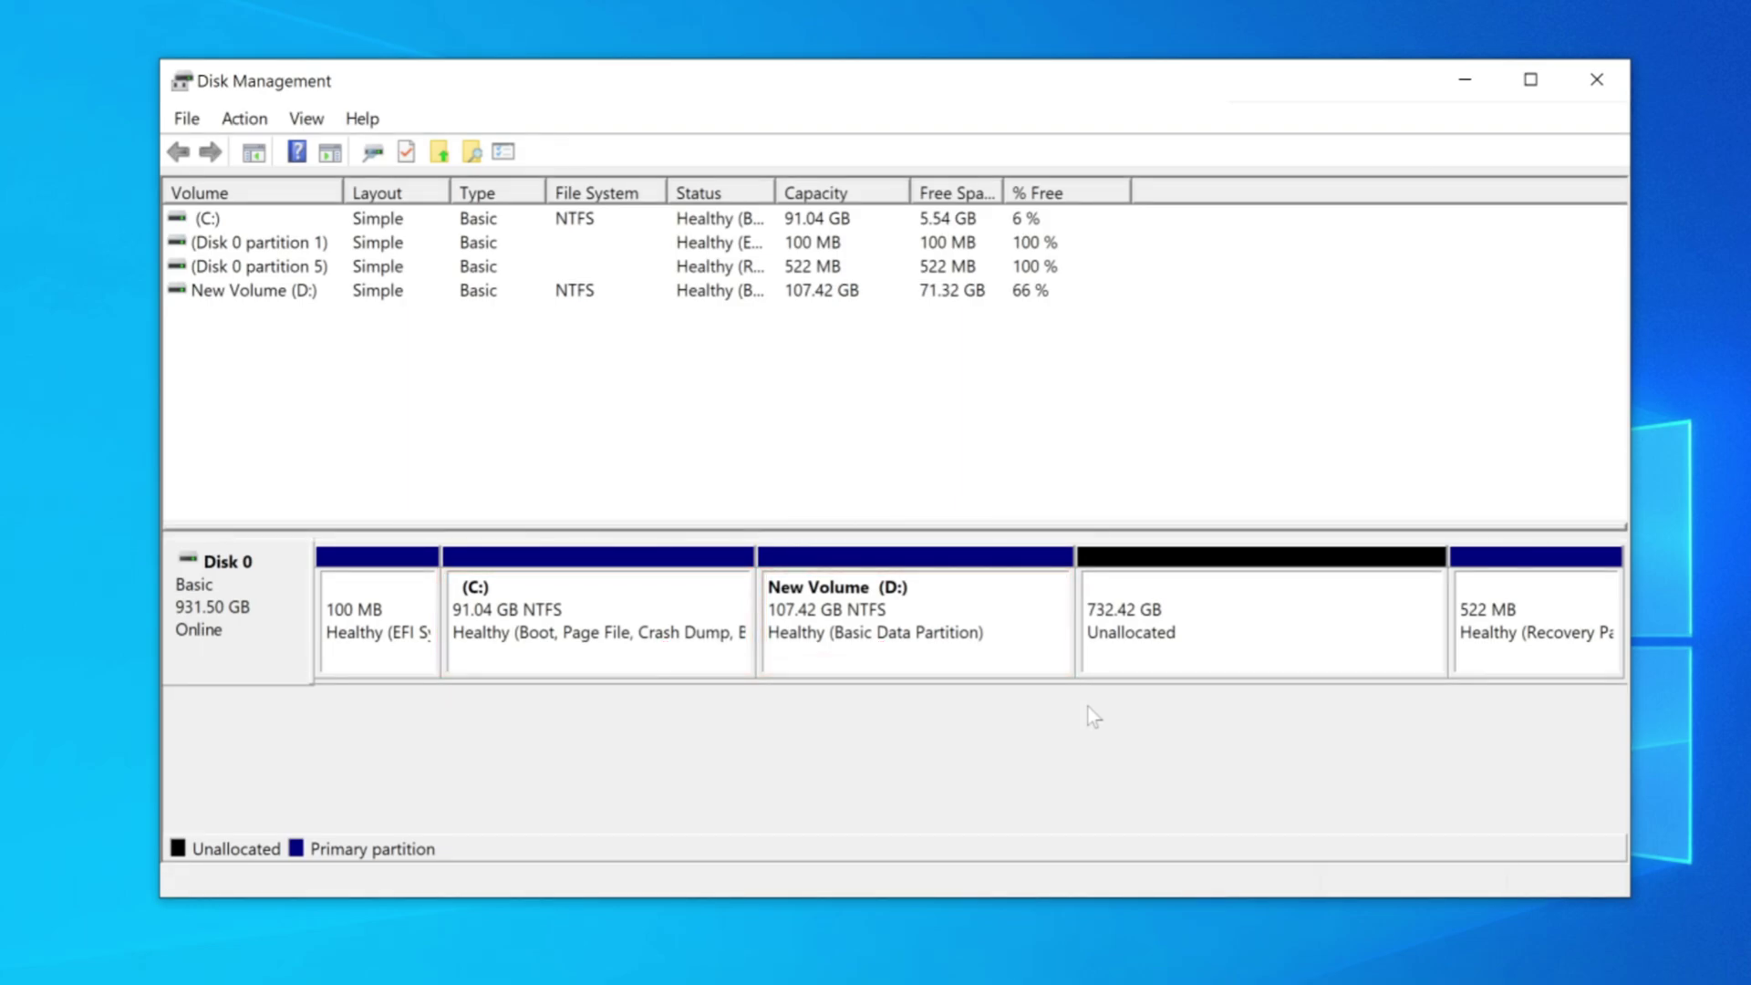
Start a New Simple Volume on the unallocated space, keeping the full 750000 MB size.
right_click(1279, 634)
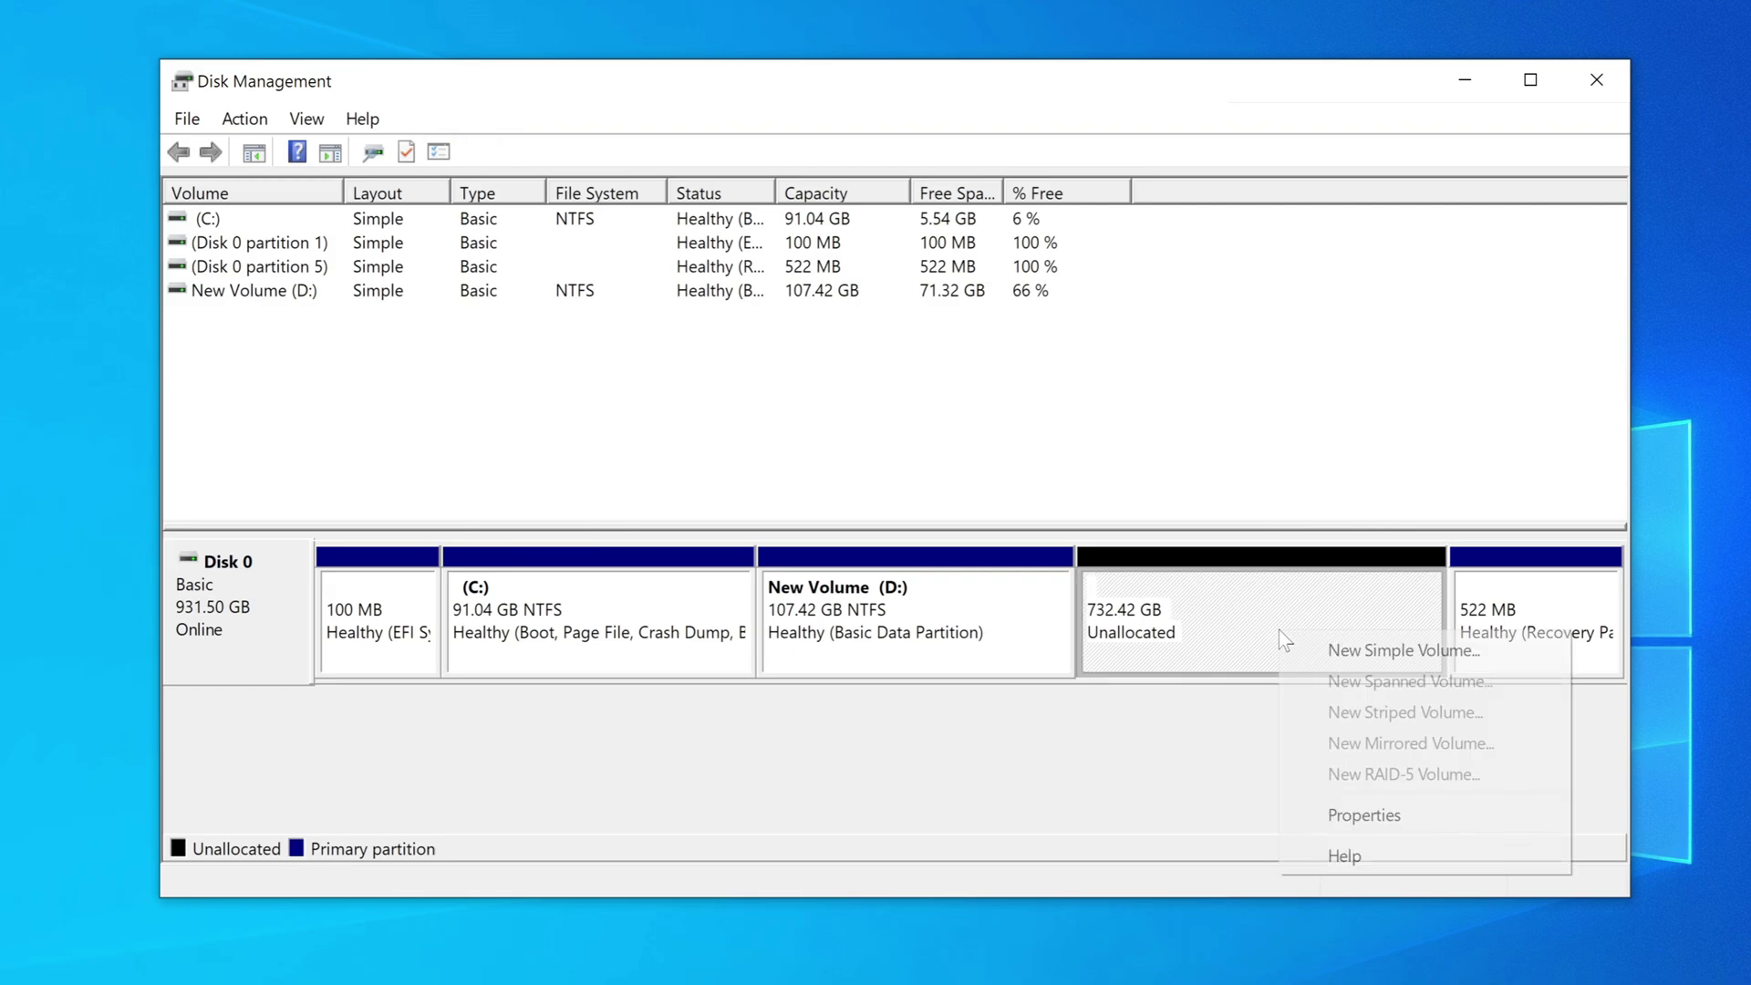
left_click(1404, 650)
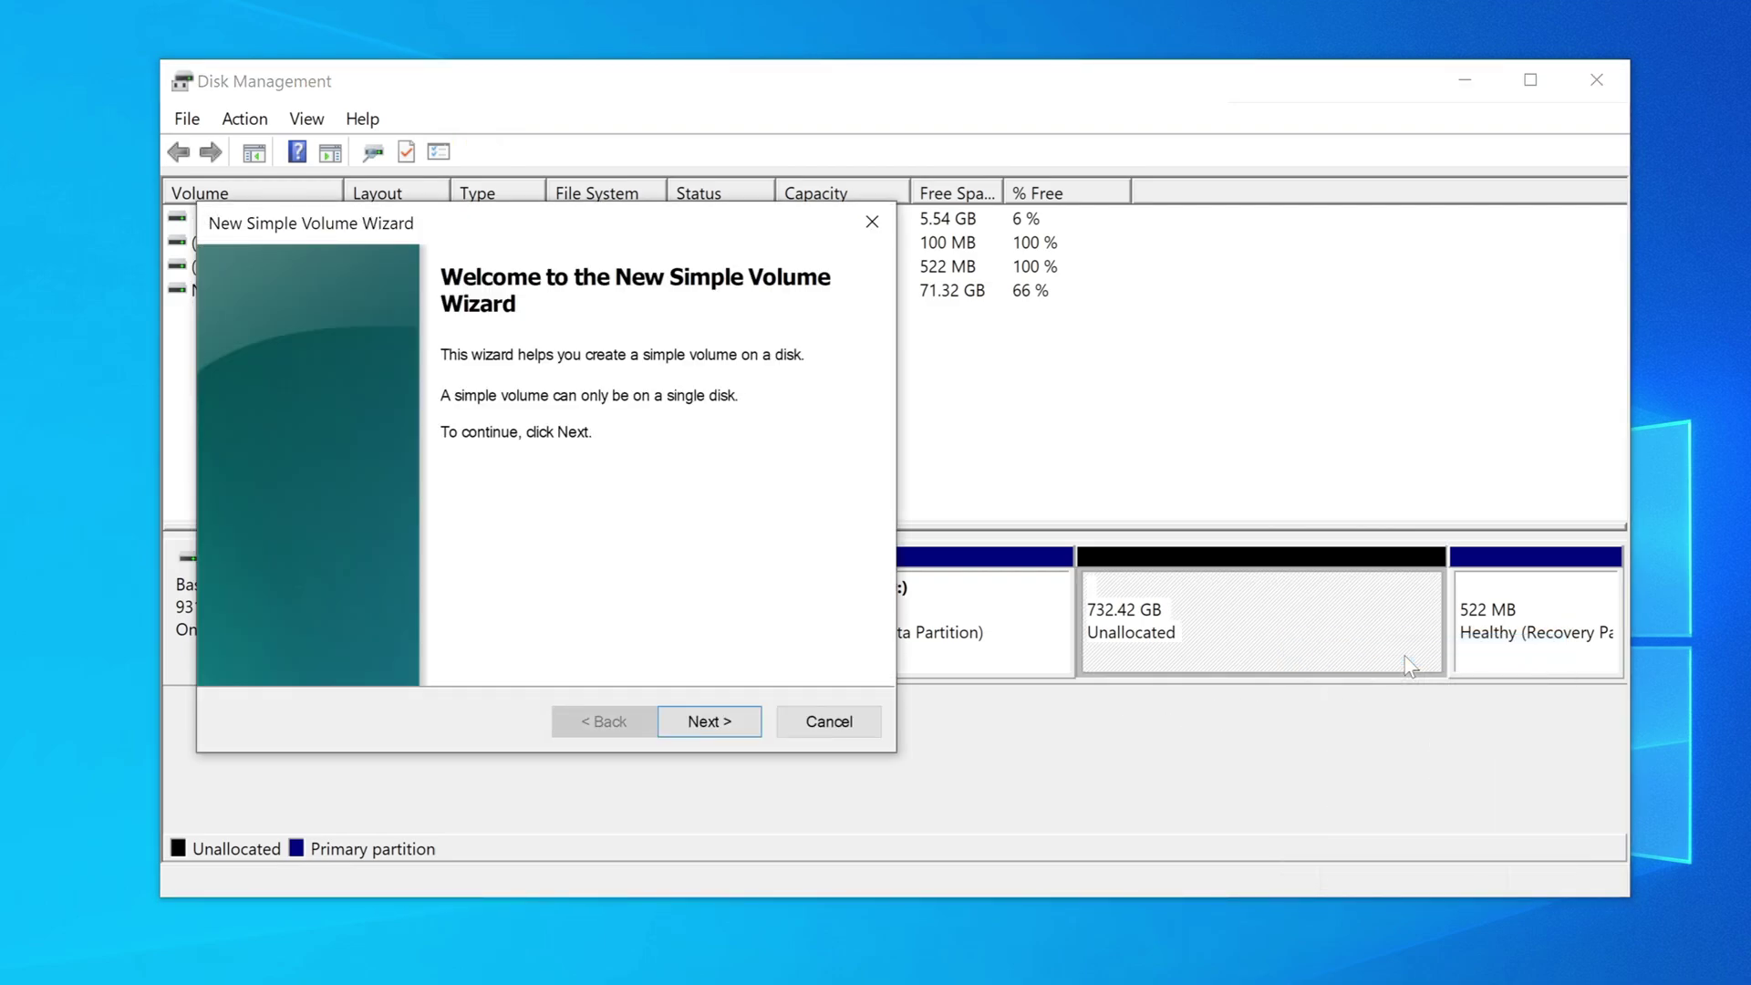
left_click(738, 720)
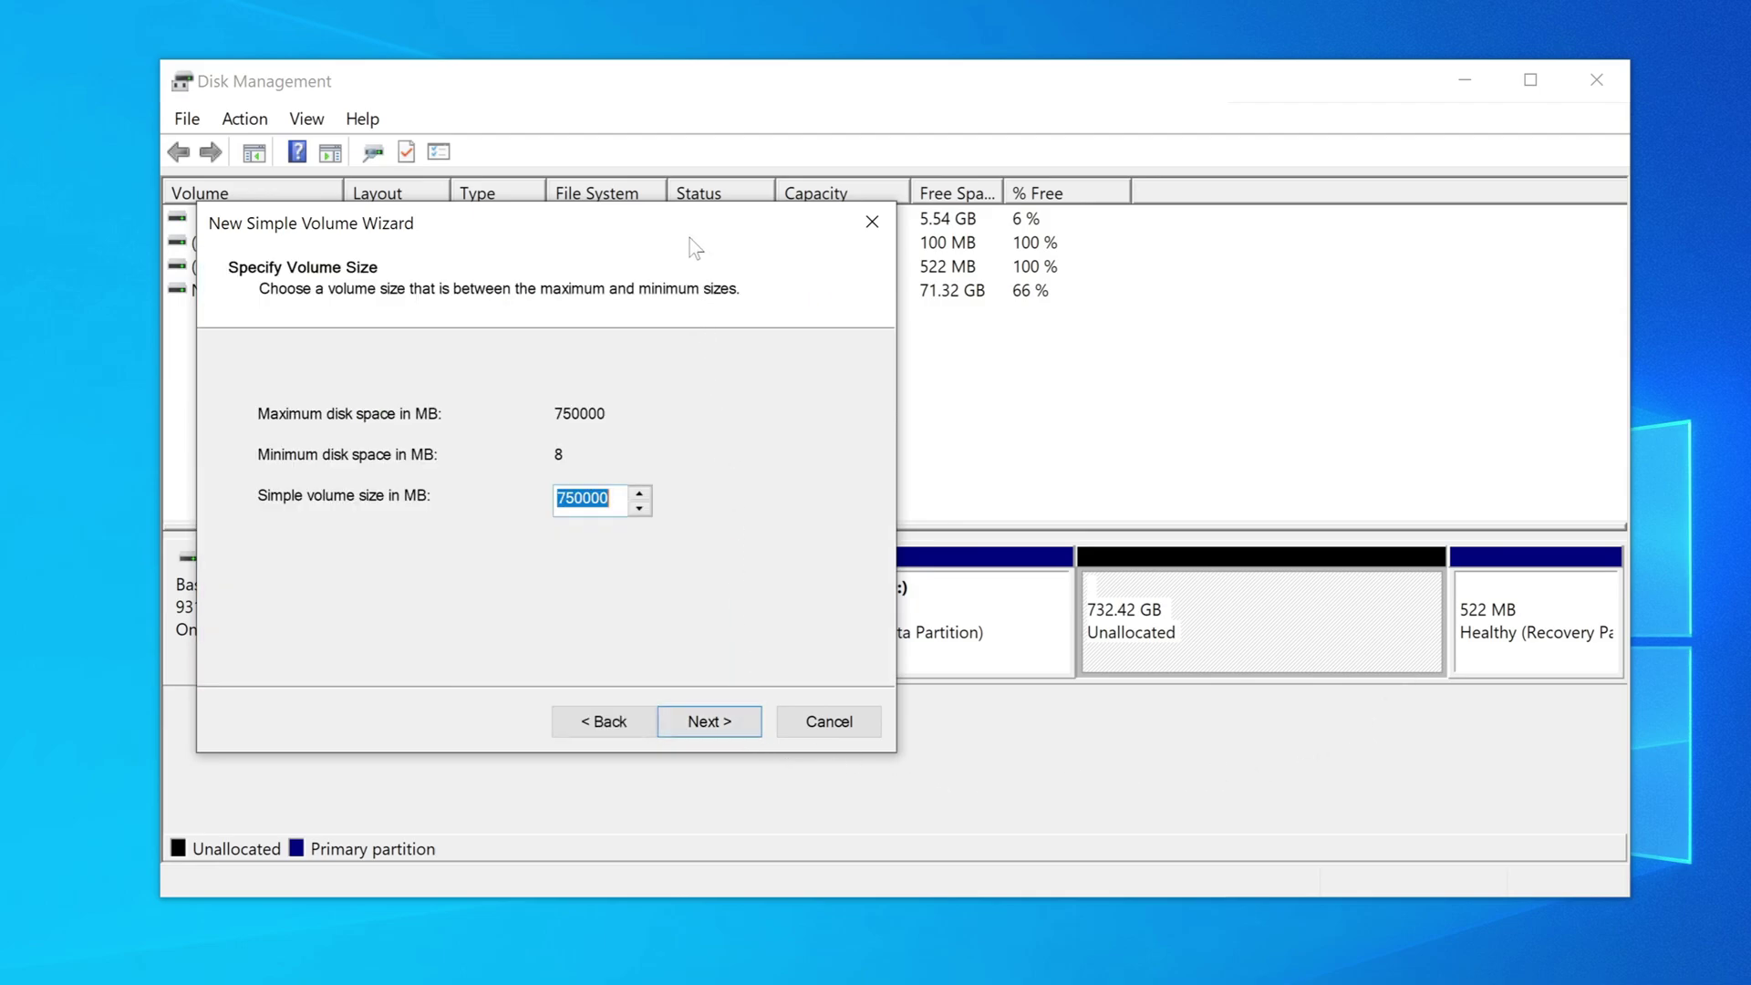
left_click_drag(685, 229, 974, 210)
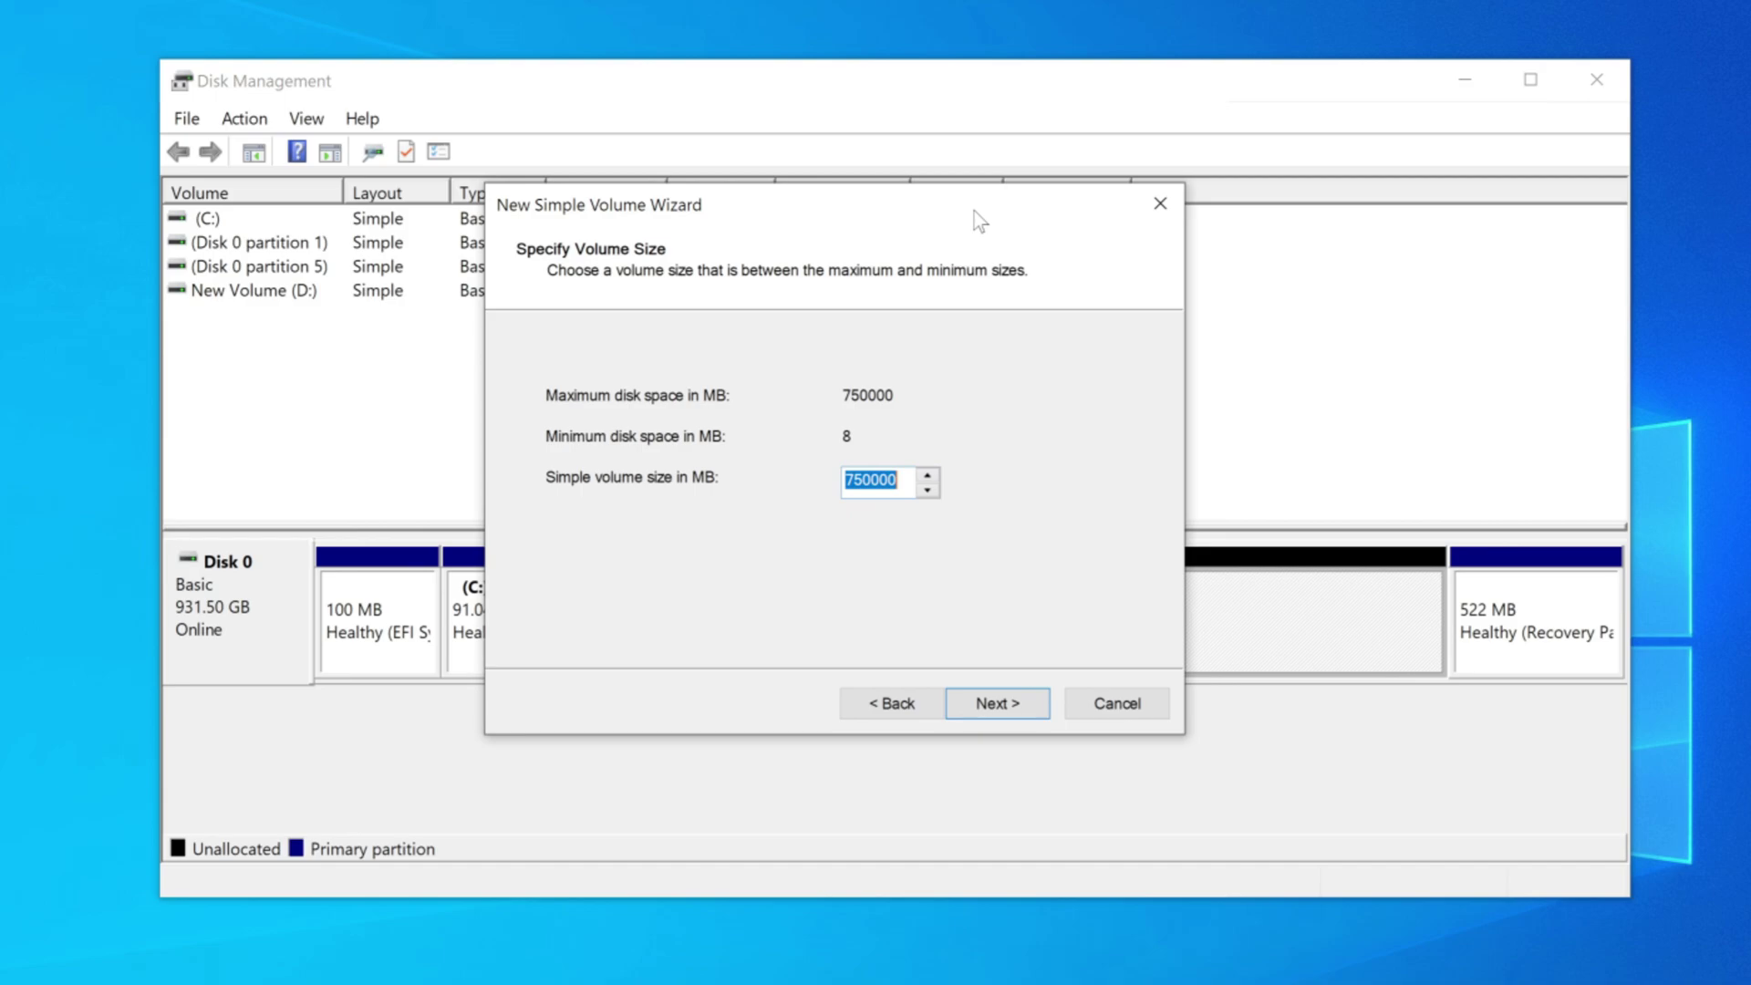
left_click(1028, 706)
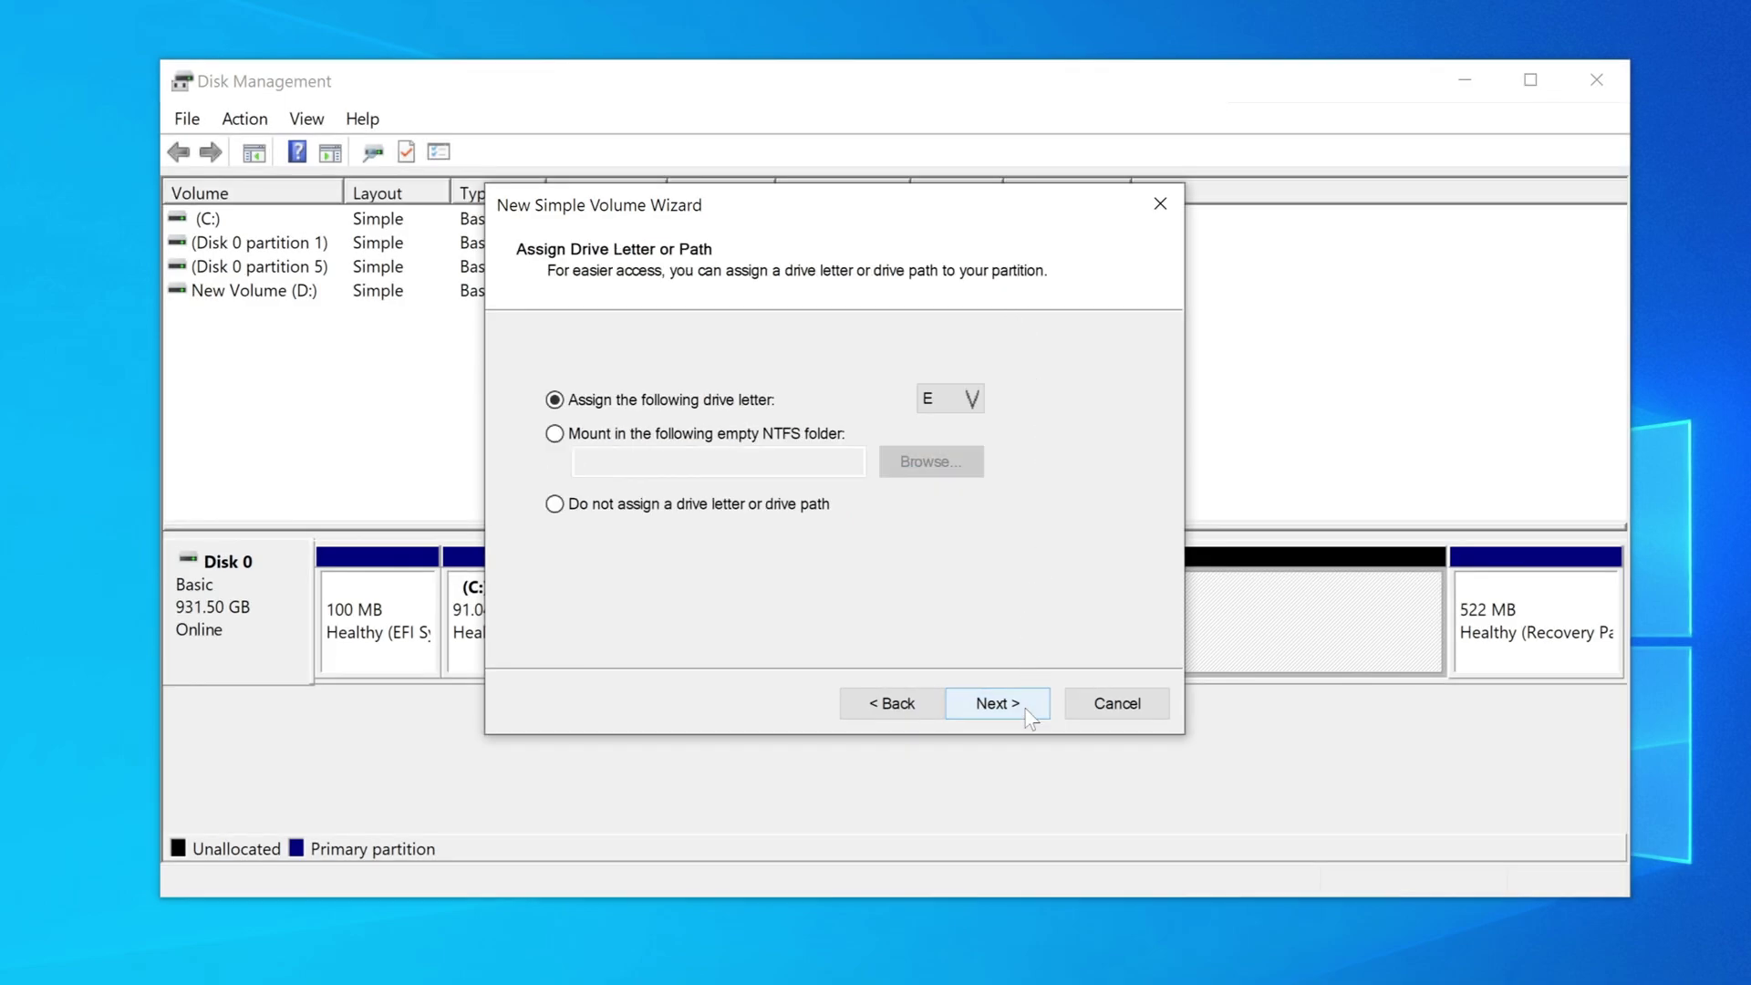
Give the new NTFS volume drive letter E and label 'Stor', and finish the wizard.
left_click(968, 406)
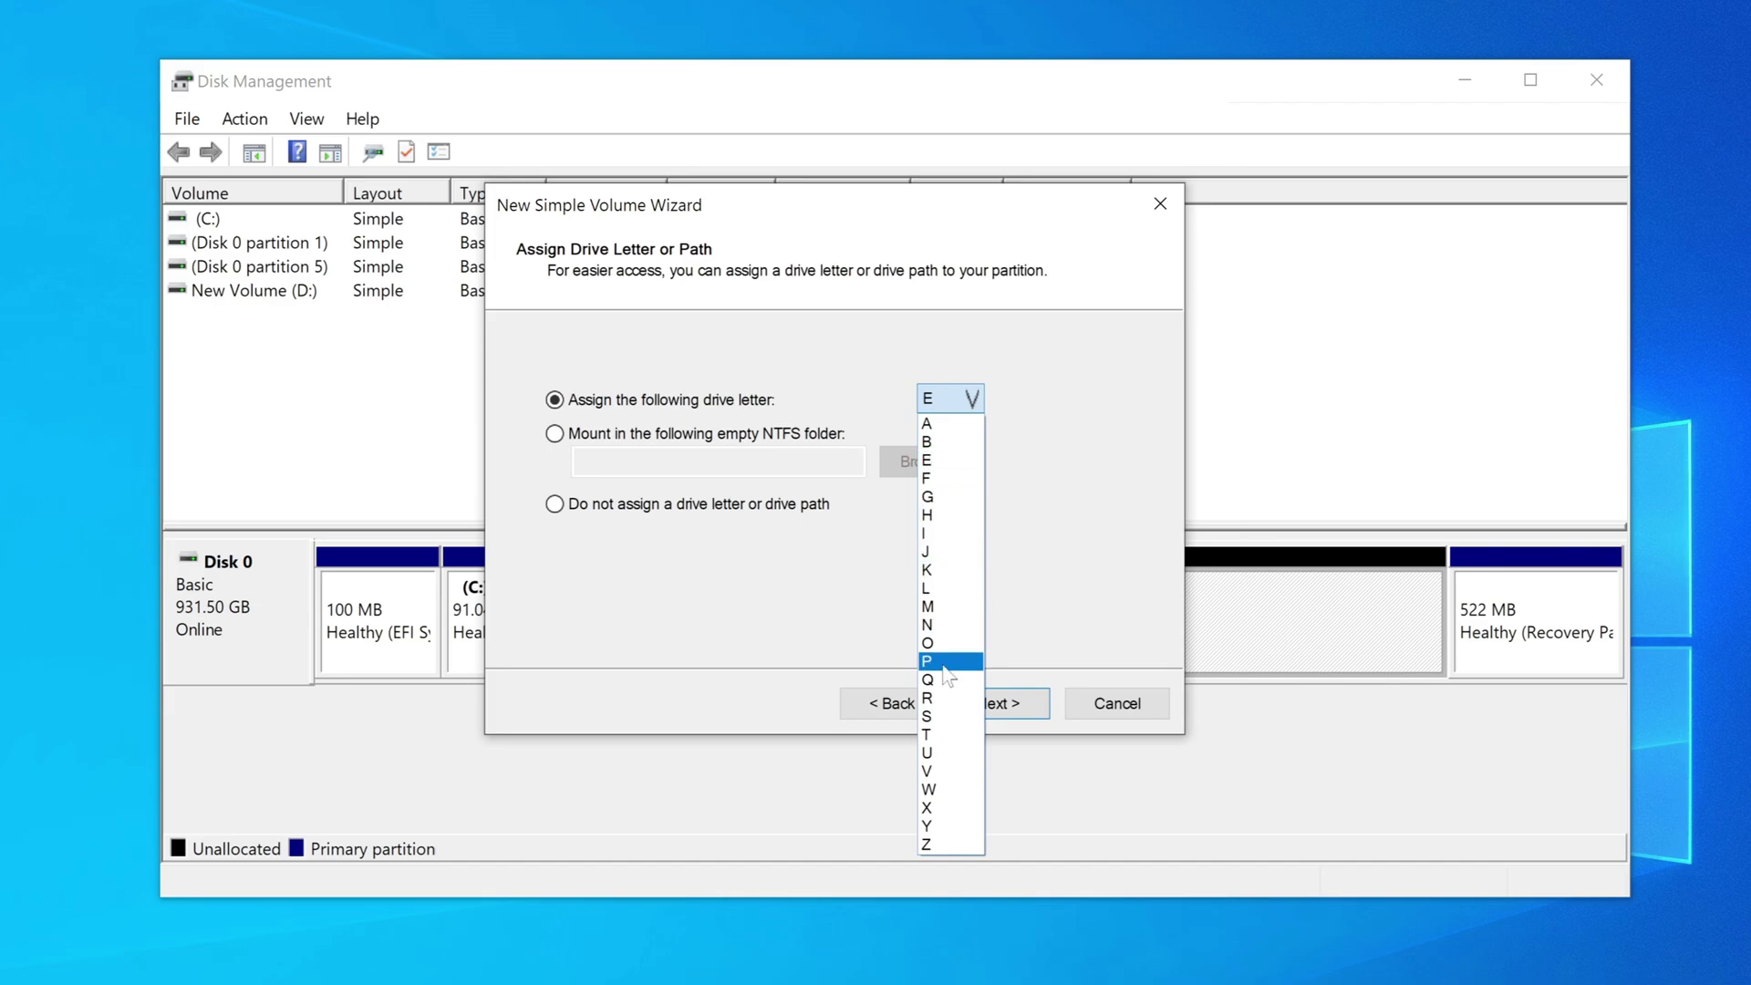
left_click(1050, 481)
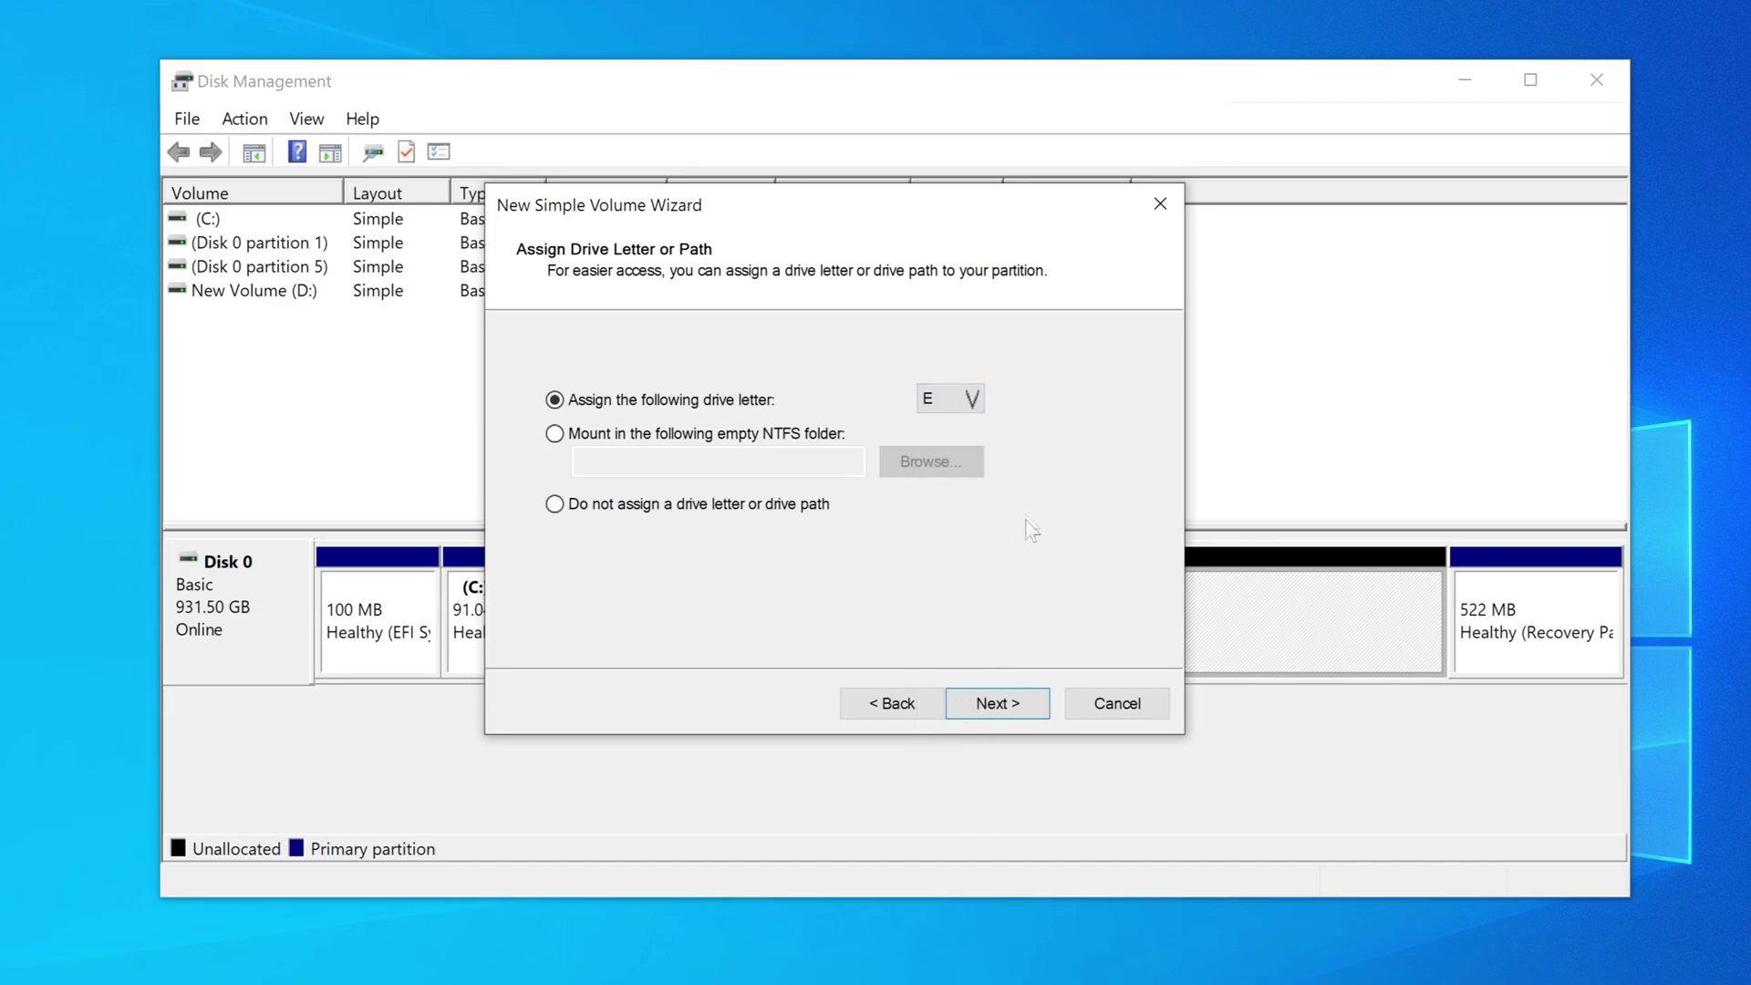
left_click(1007, 706)
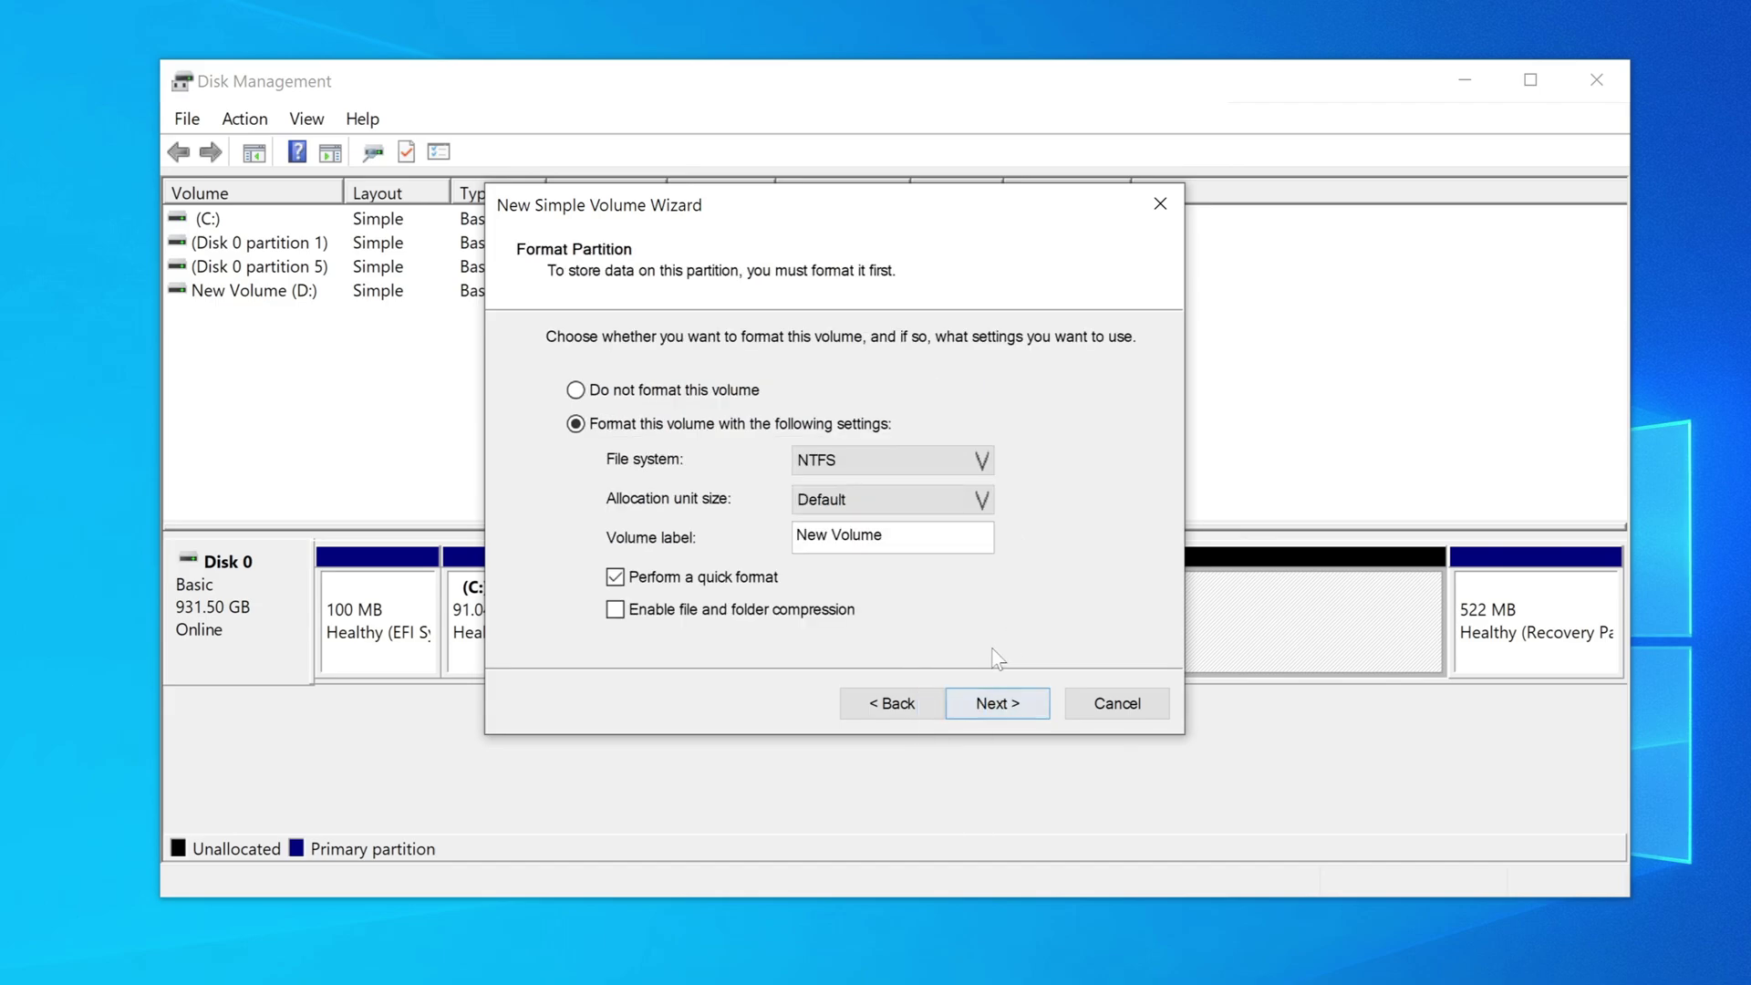
left_click(948, 537)
key("BackSpace")
key("BackSpace")
key("BackSpace")
key("BackSpace")
type("St")
type("or")
left_click(1021, 706)
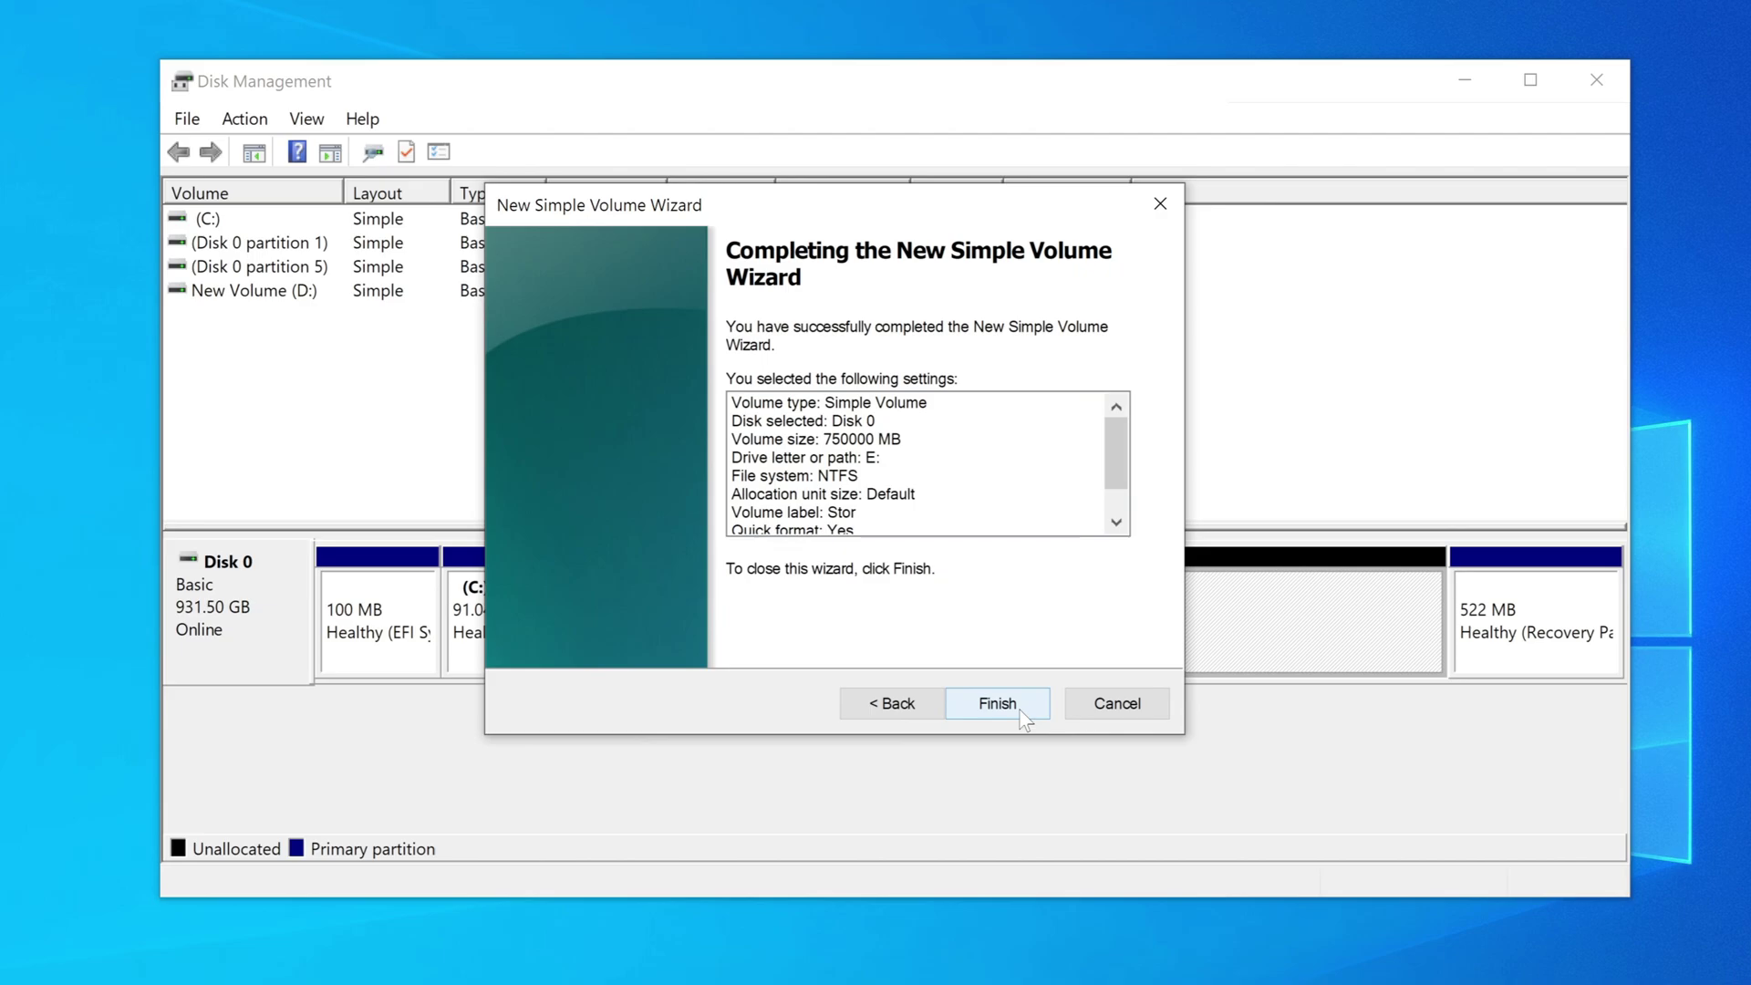
left_click(1021, 707)
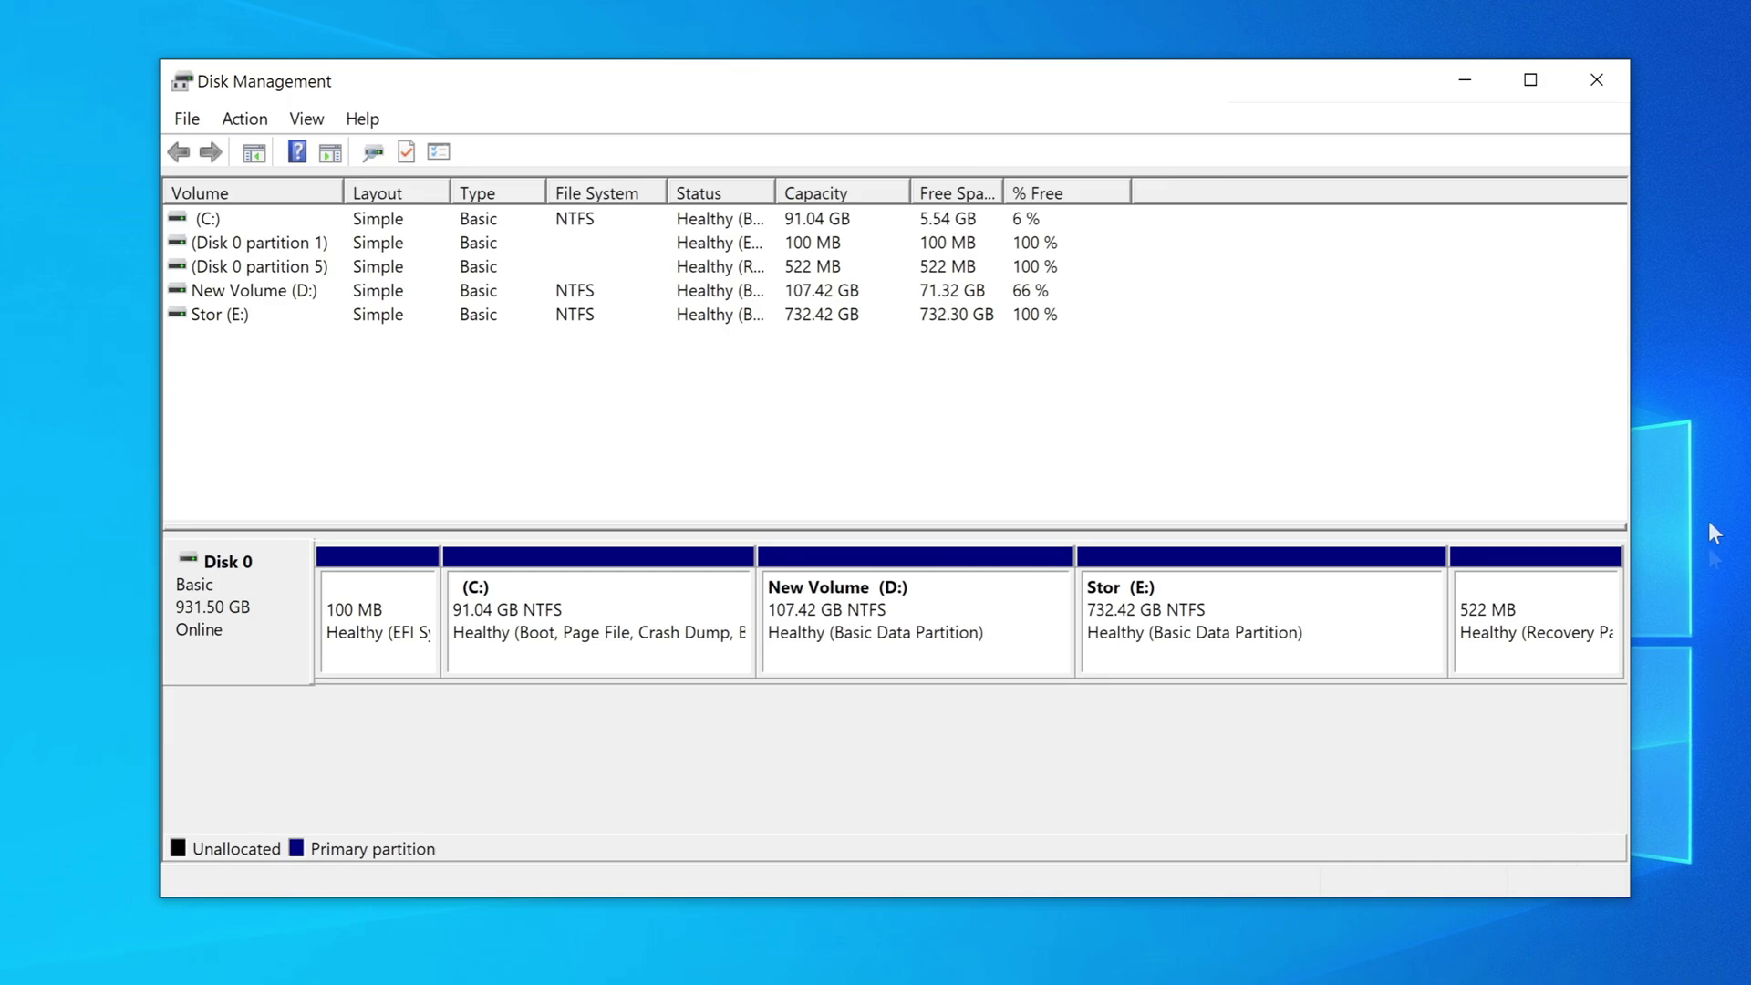
Close Disk Management and view New Volume (D:) in File Explorer, moved right.
left_click(1606, 98)
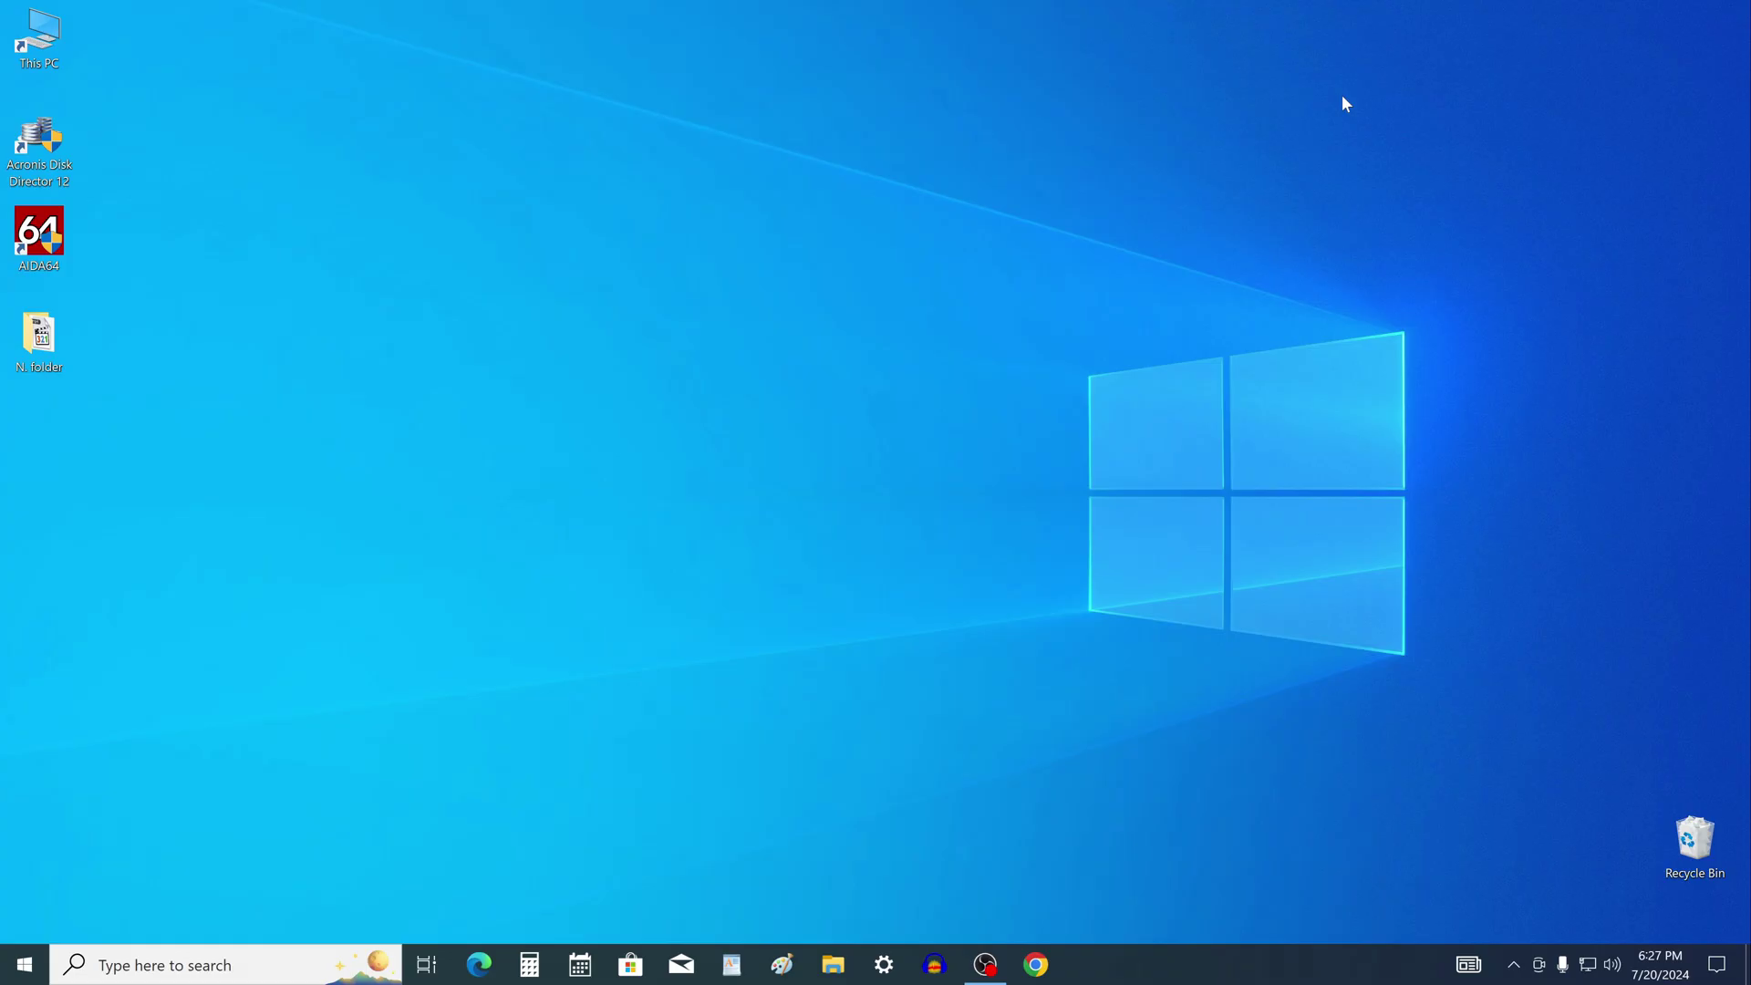
left_click(832, 964)
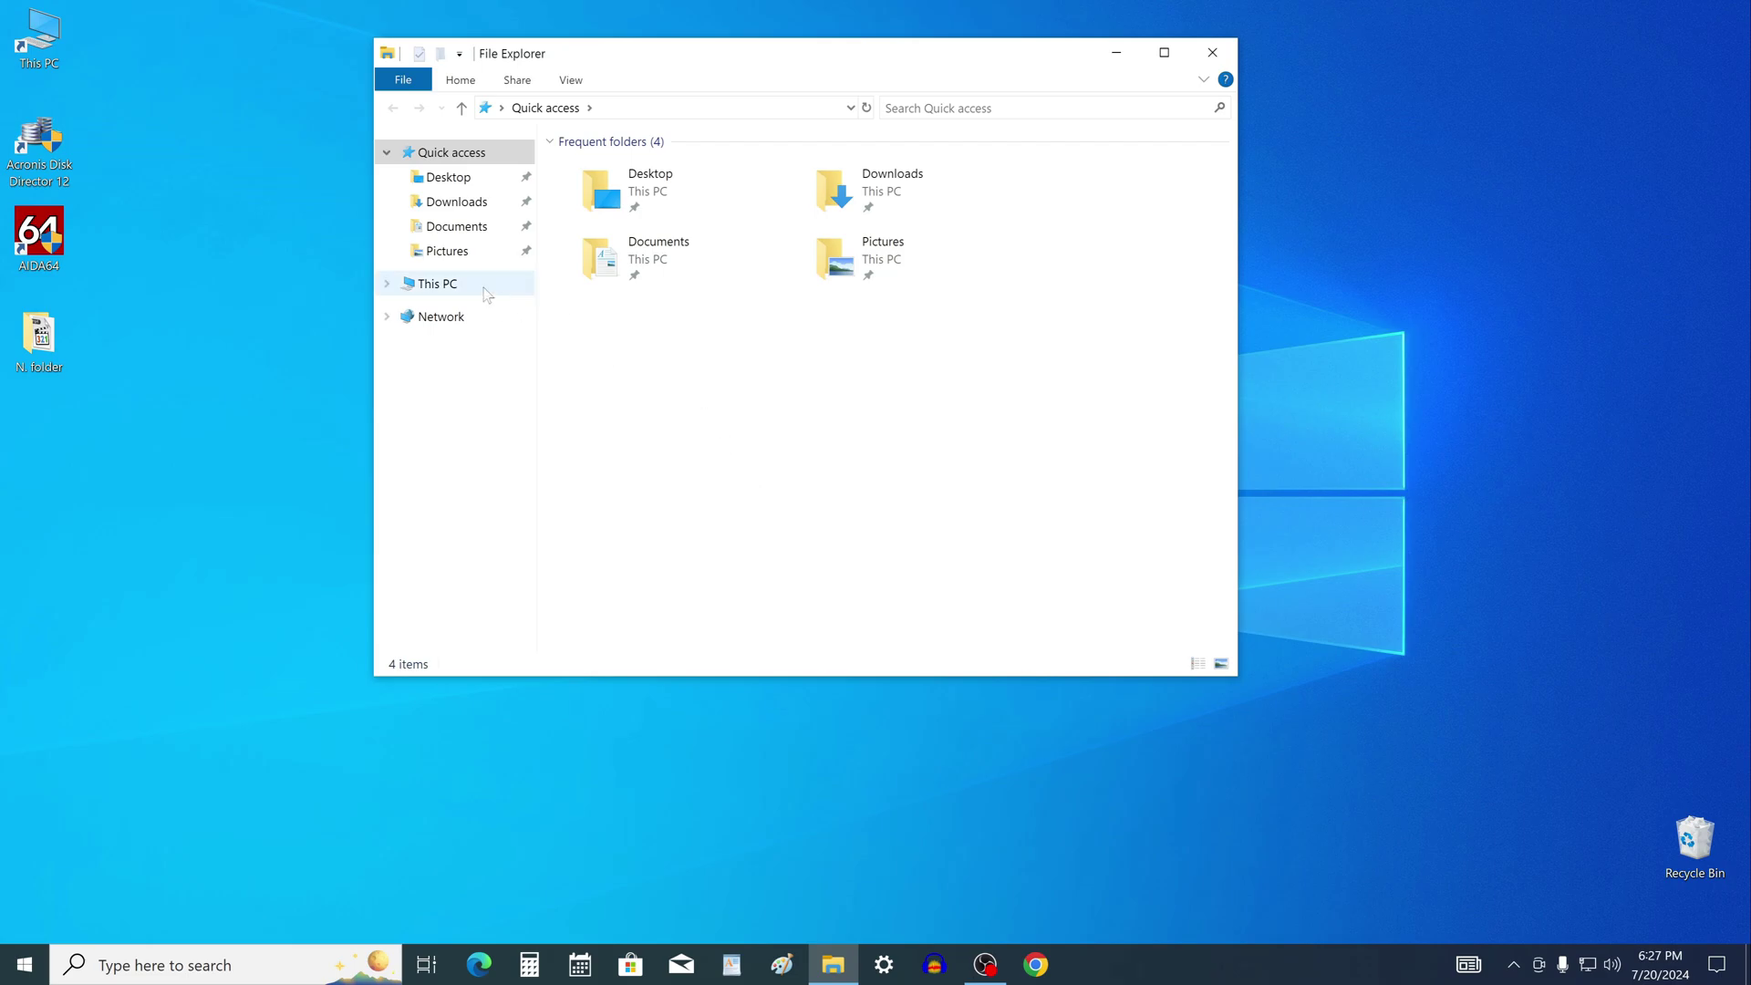
left_click(437, 283)
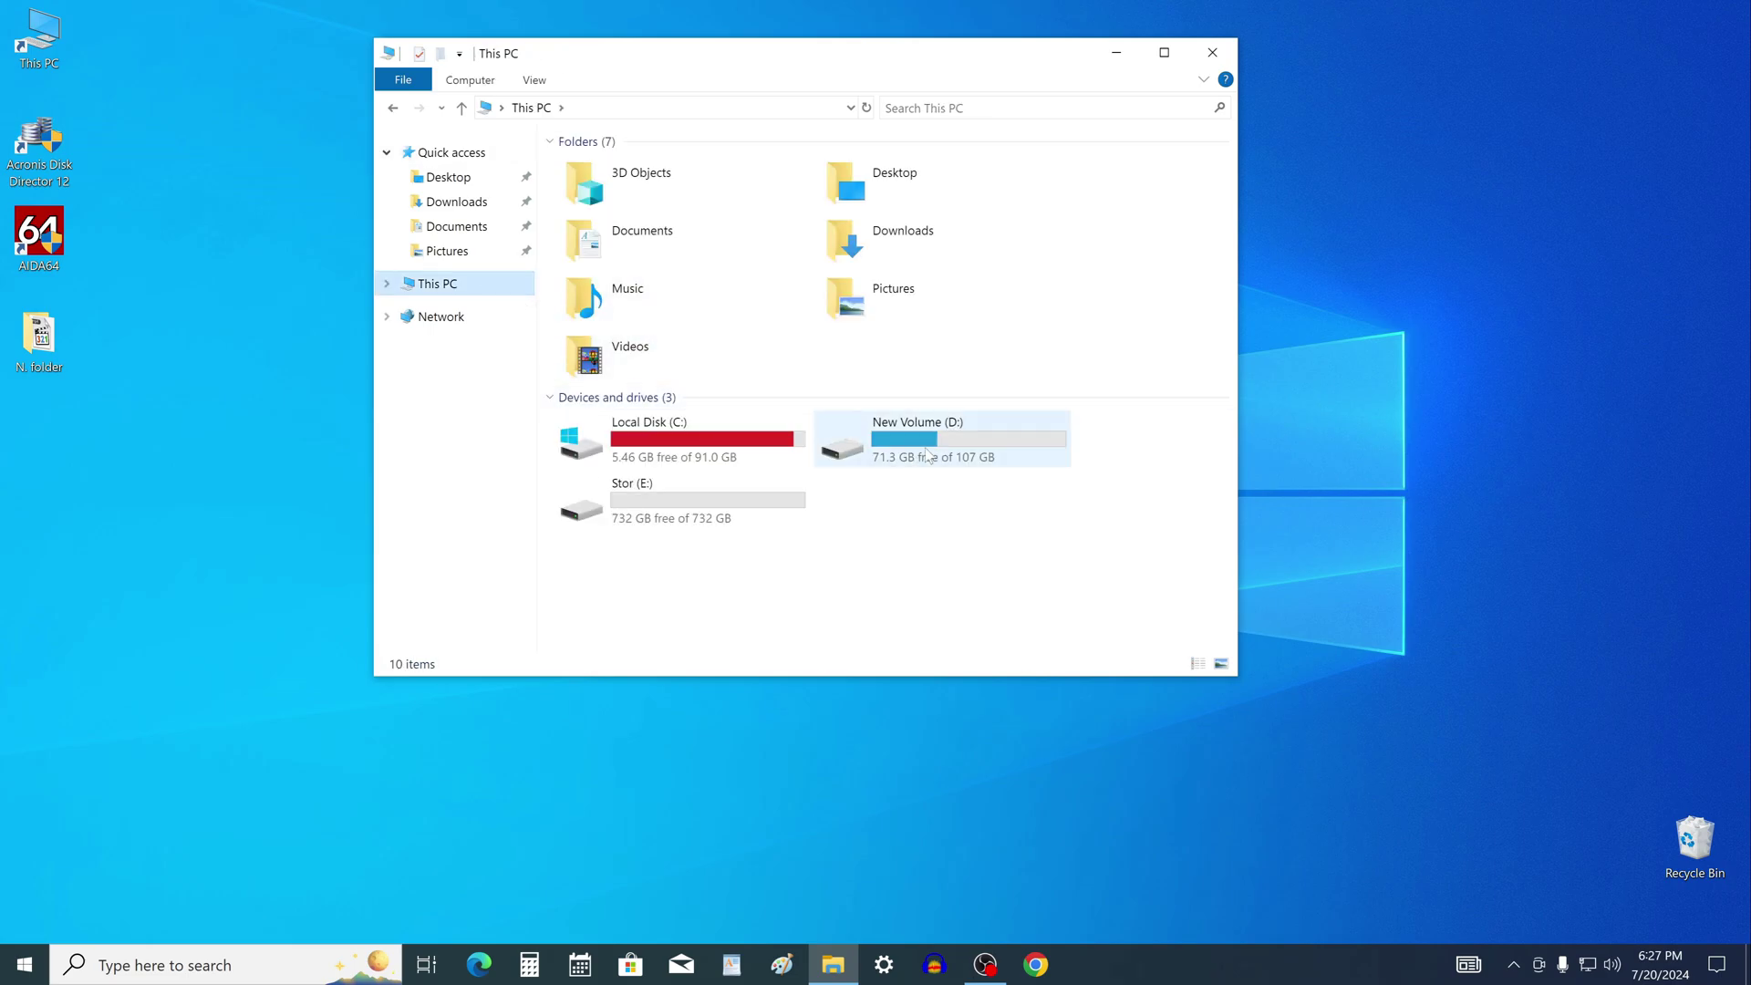
double_click(927, 455)
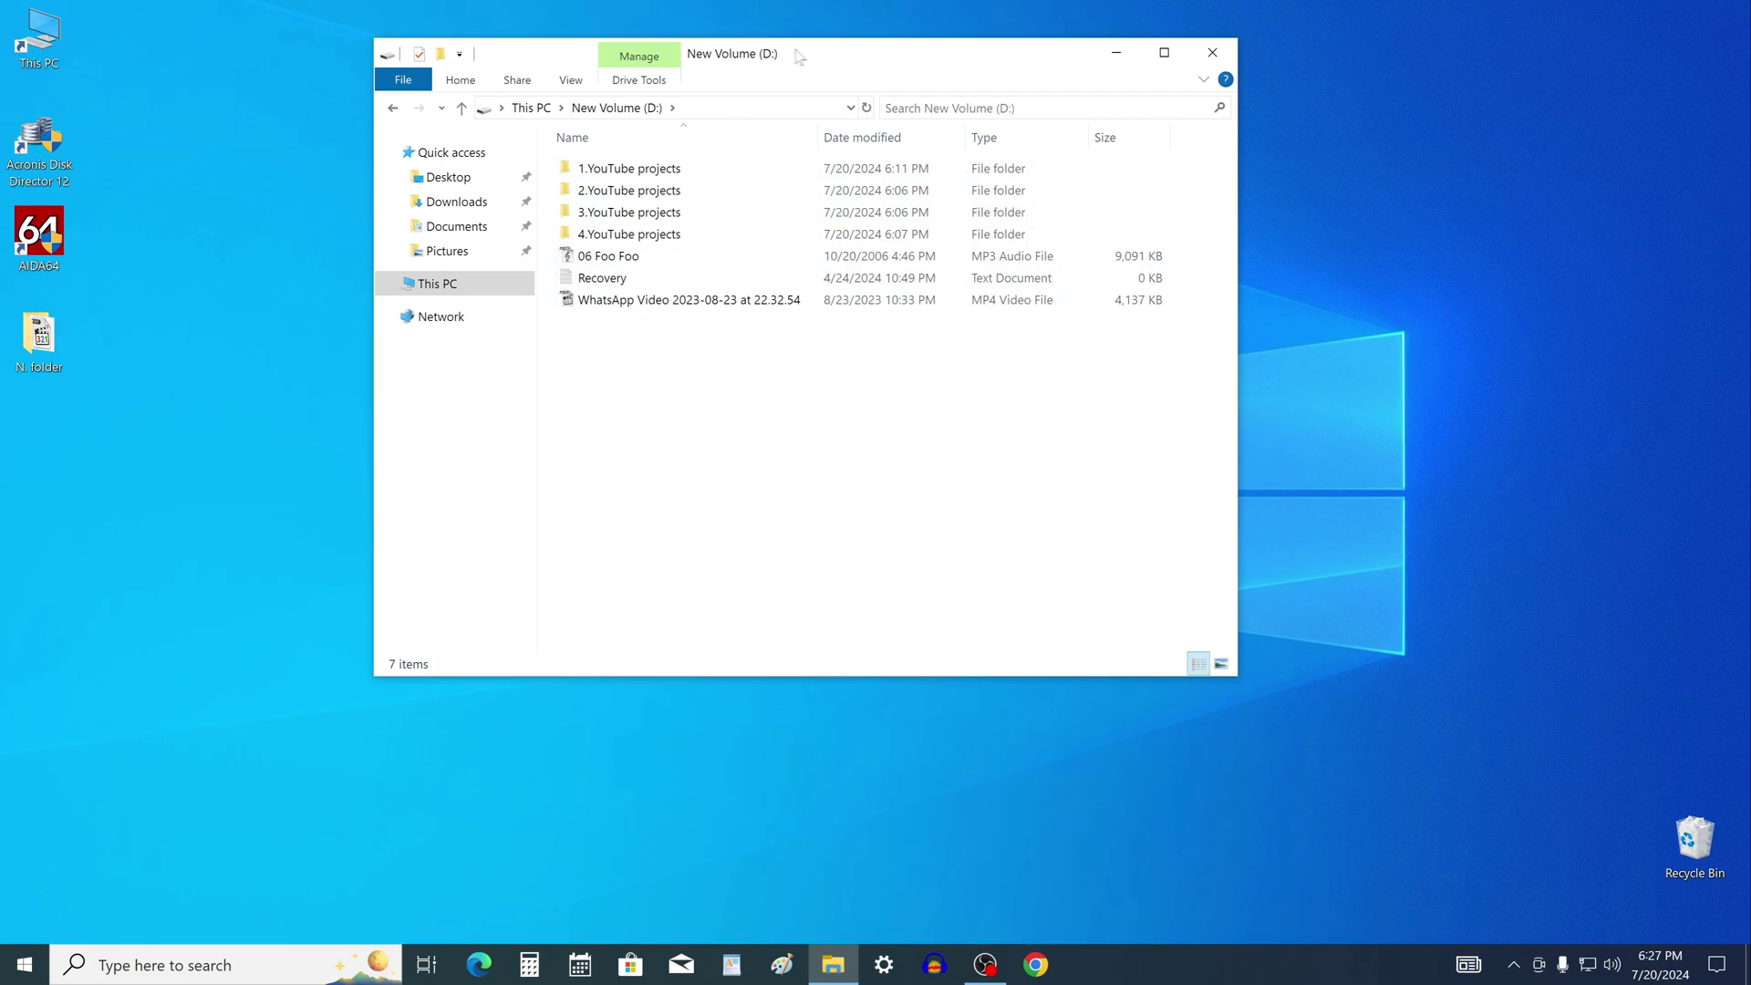
left_click_drag(795, 55, 1392, 125)
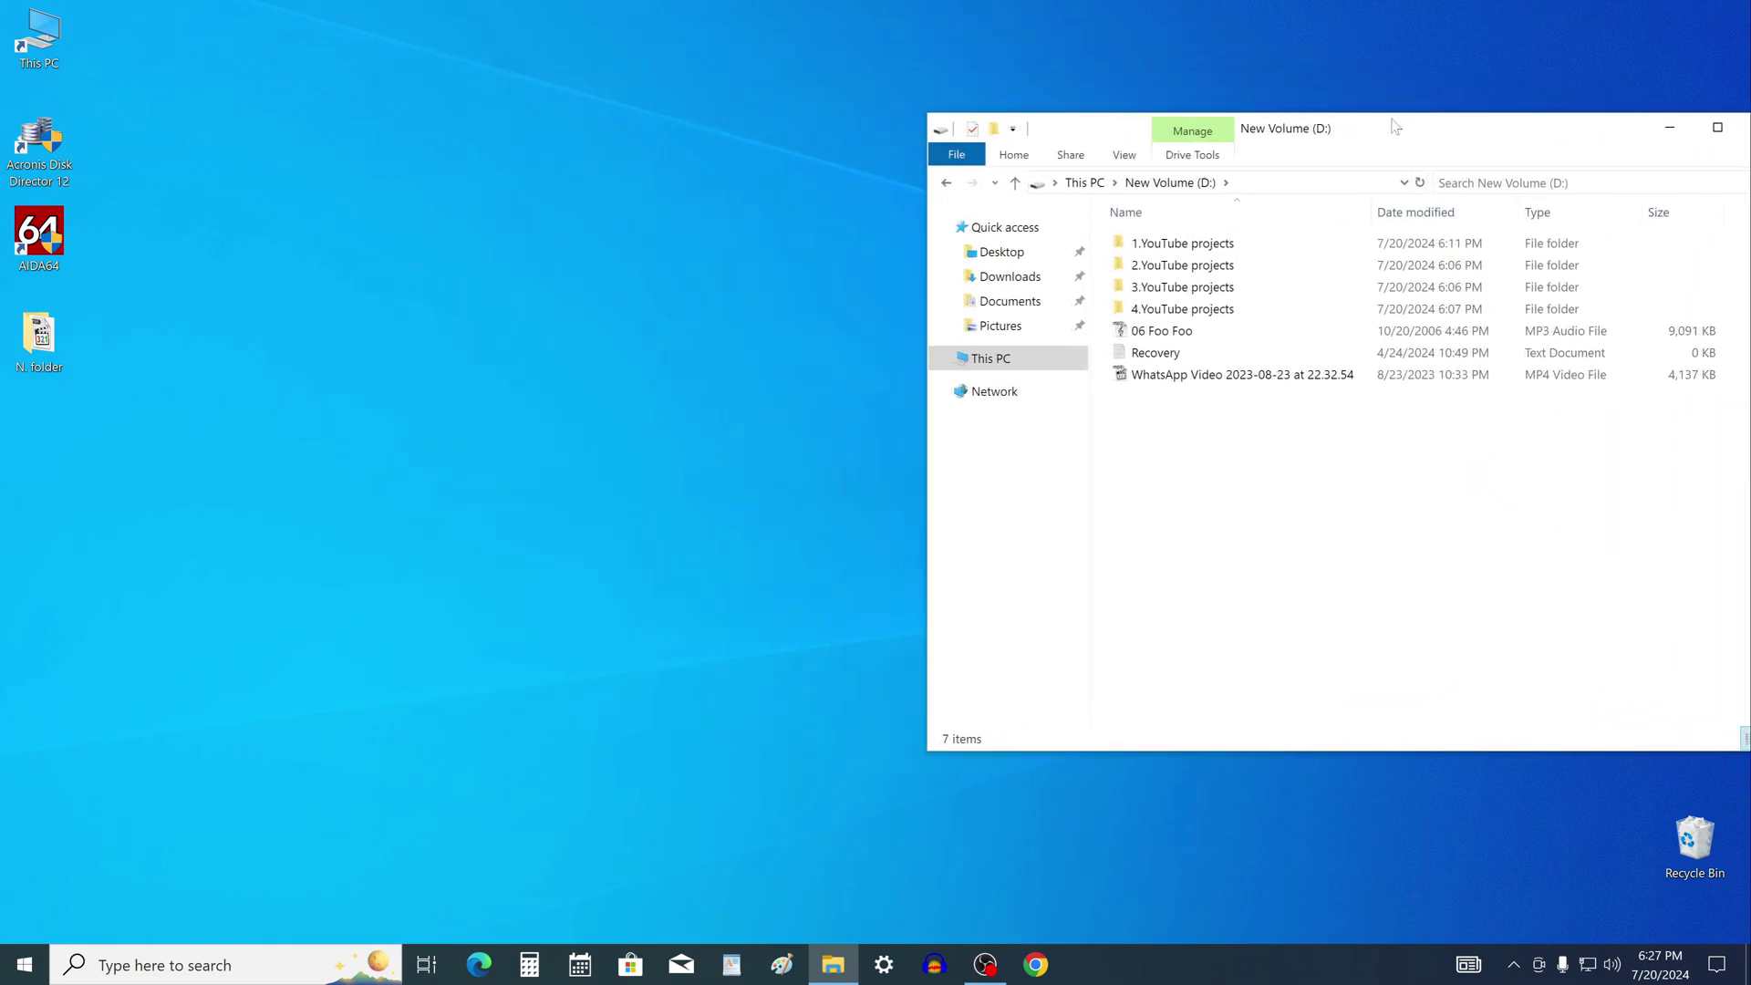
Open a second Explorer window on Stor (E:) beside the D: window.
left_click(839, 965)
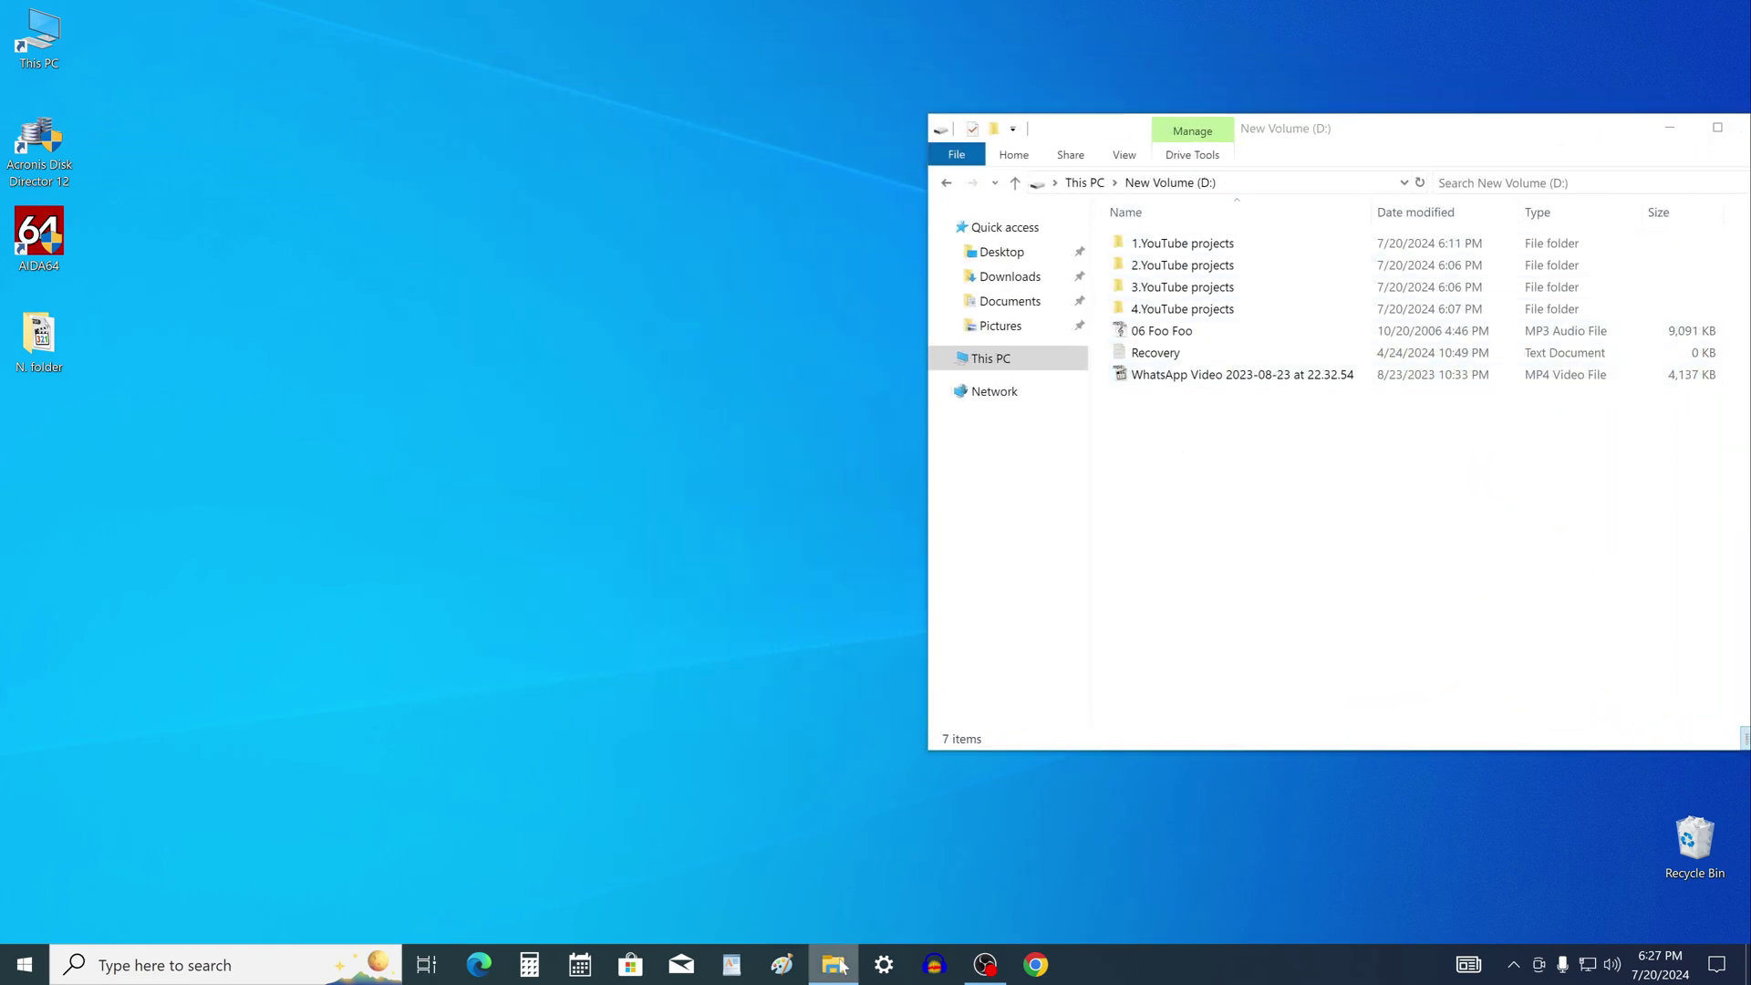
right_click(839, 965)
left_click(812, 855)
left_click(105, 246)
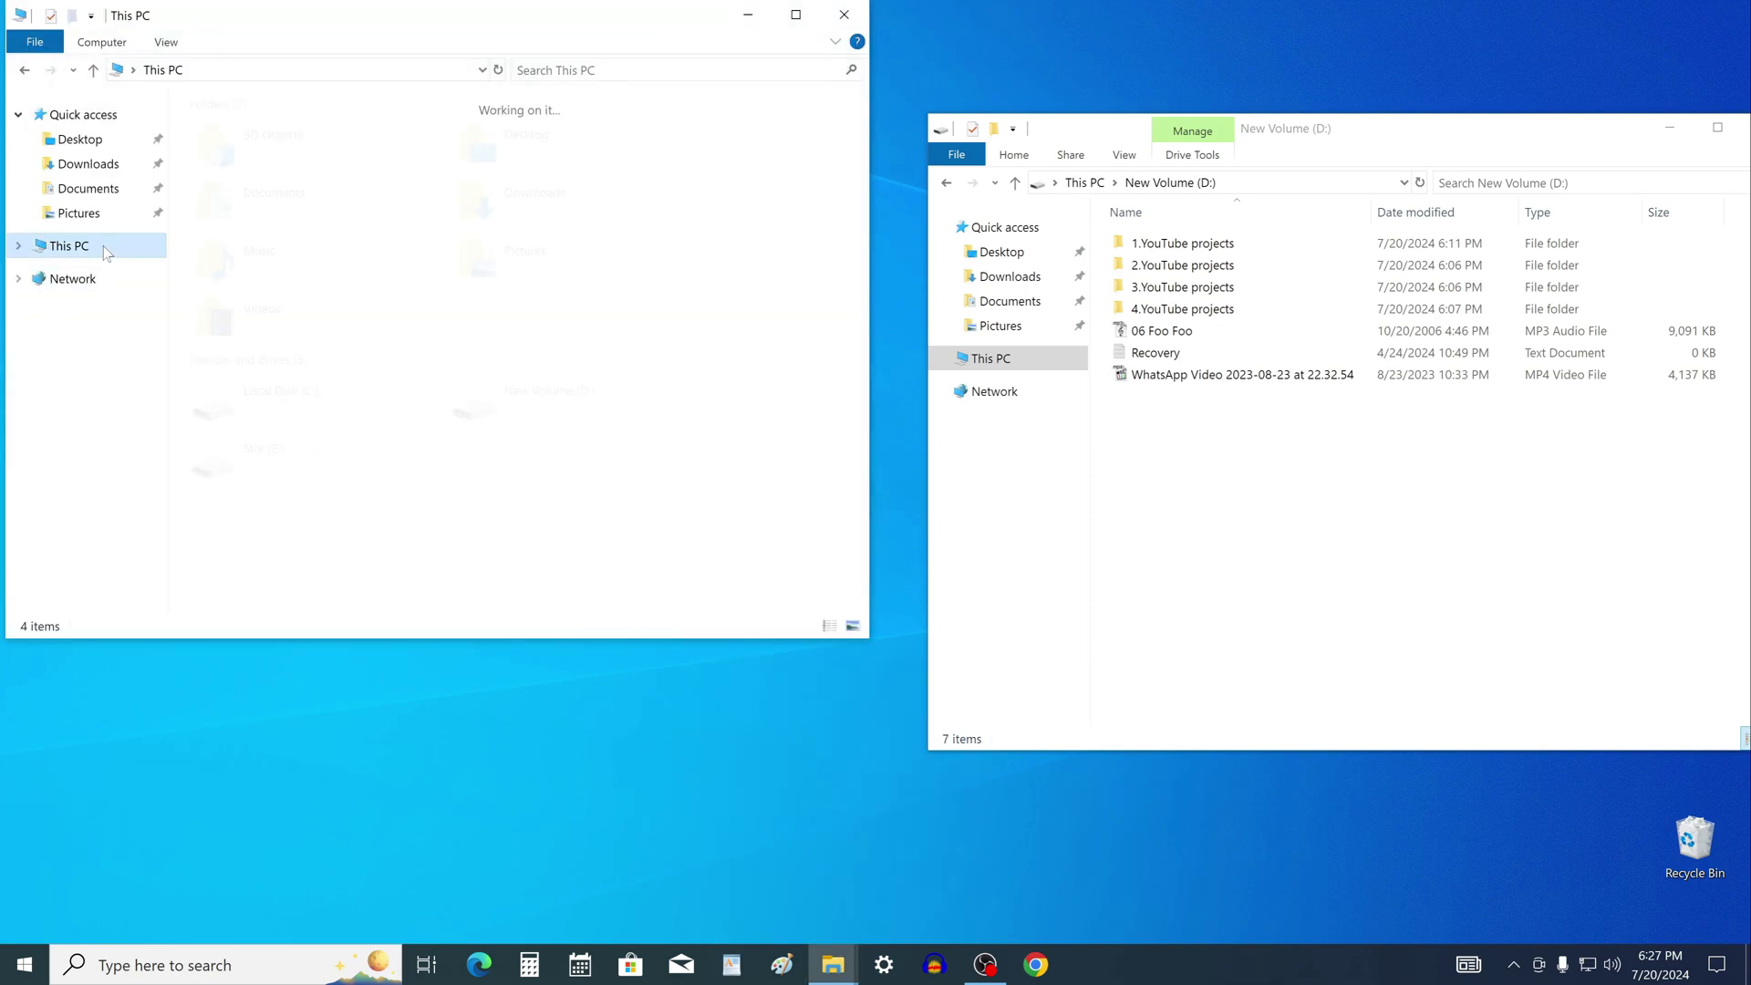
double_click(332, 476)
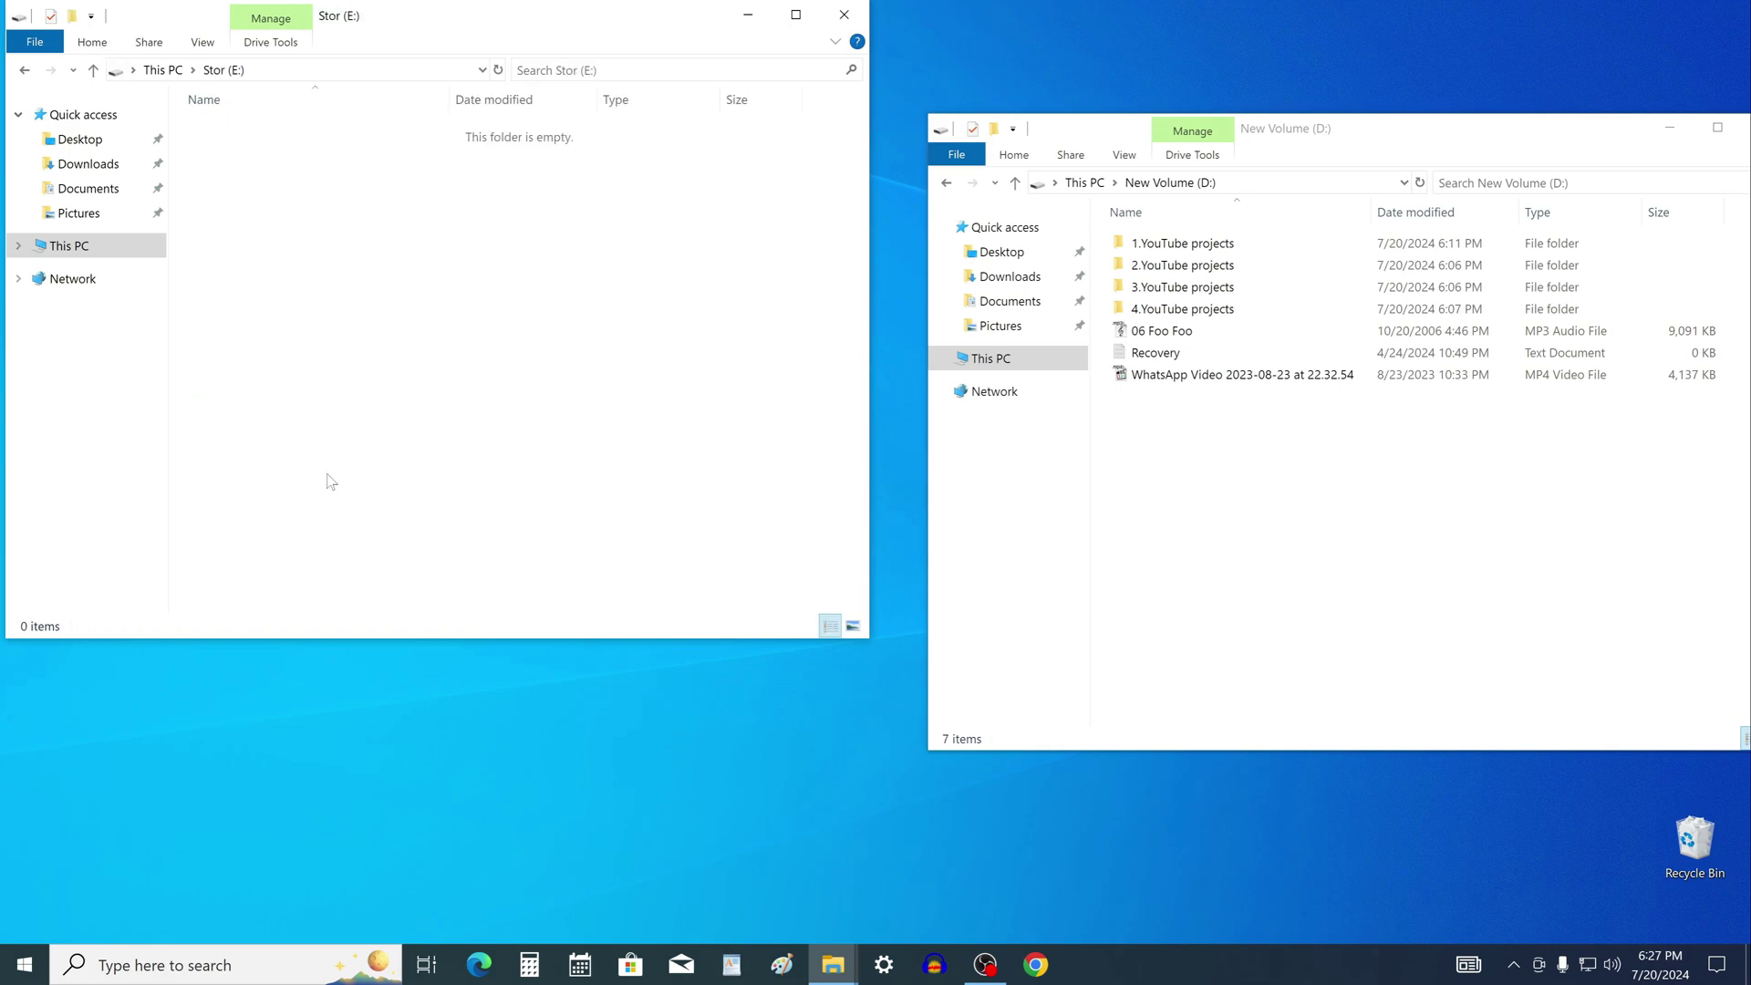
left_click_drag(473, 32, 530, 144)
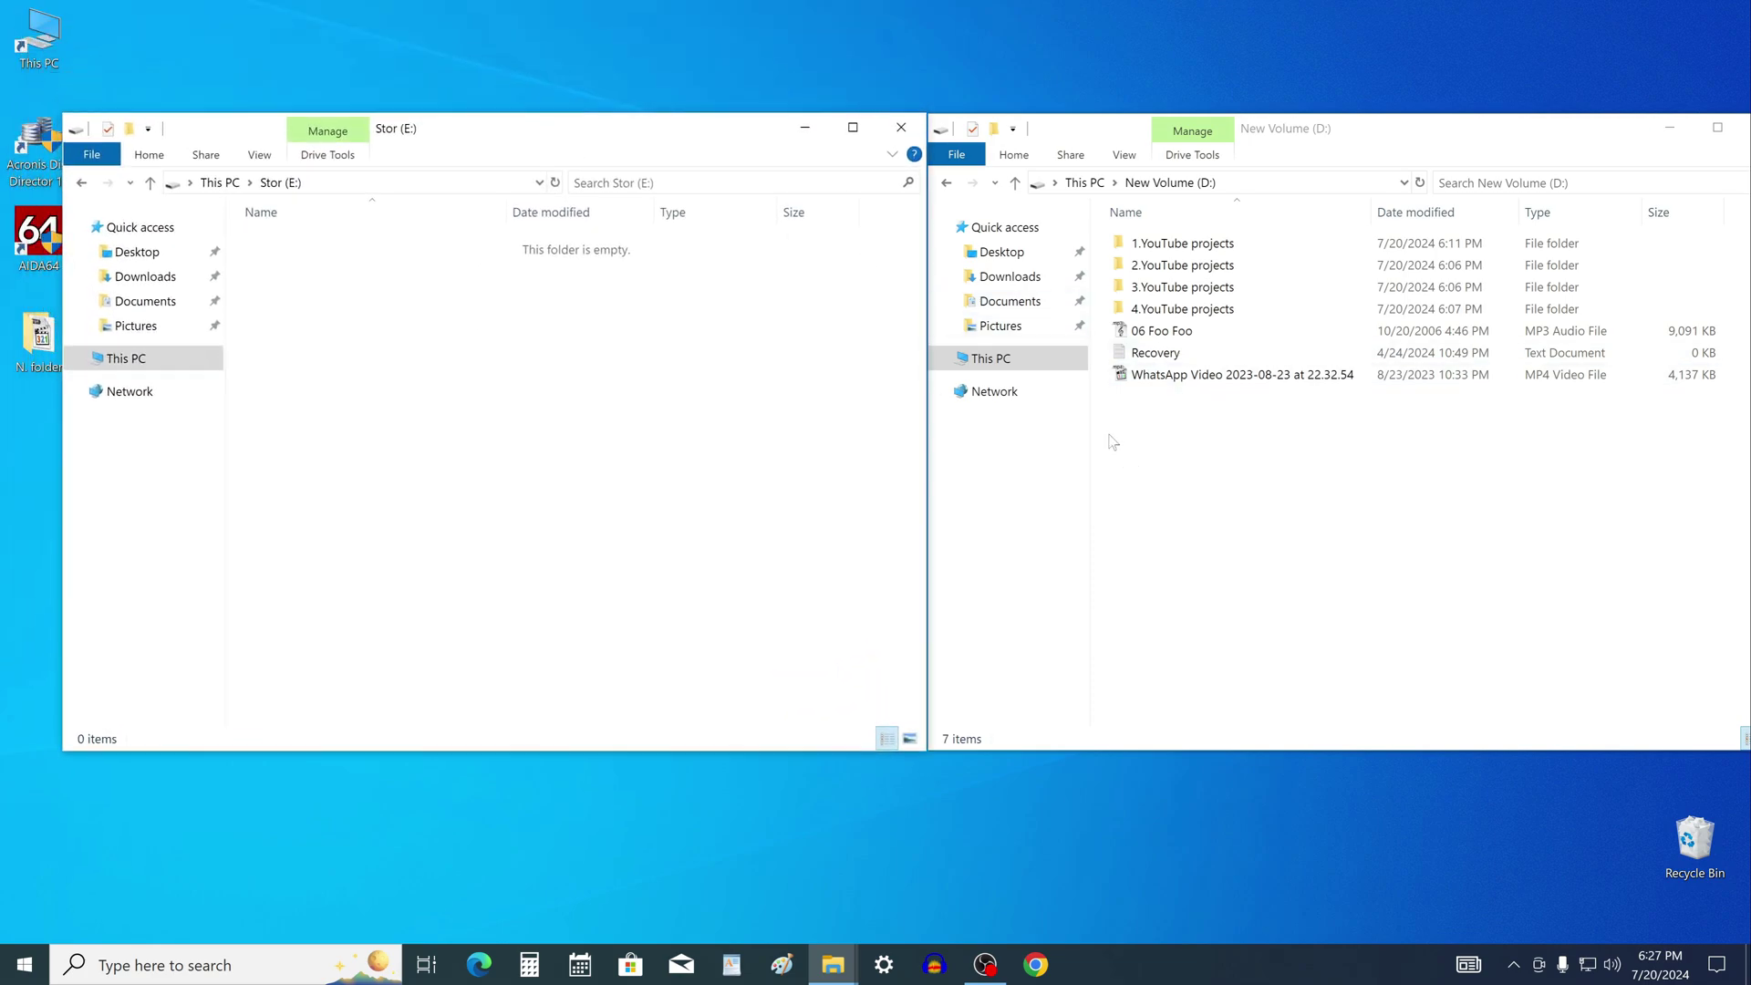
Copy all seven D: items into Stor (E:) and close both Explorer windows.
mouse_move(1109, 436)
left_mouse_down()
mouse_move(1115, 248)
mouse_move(599, 420)
left_mouse_up()
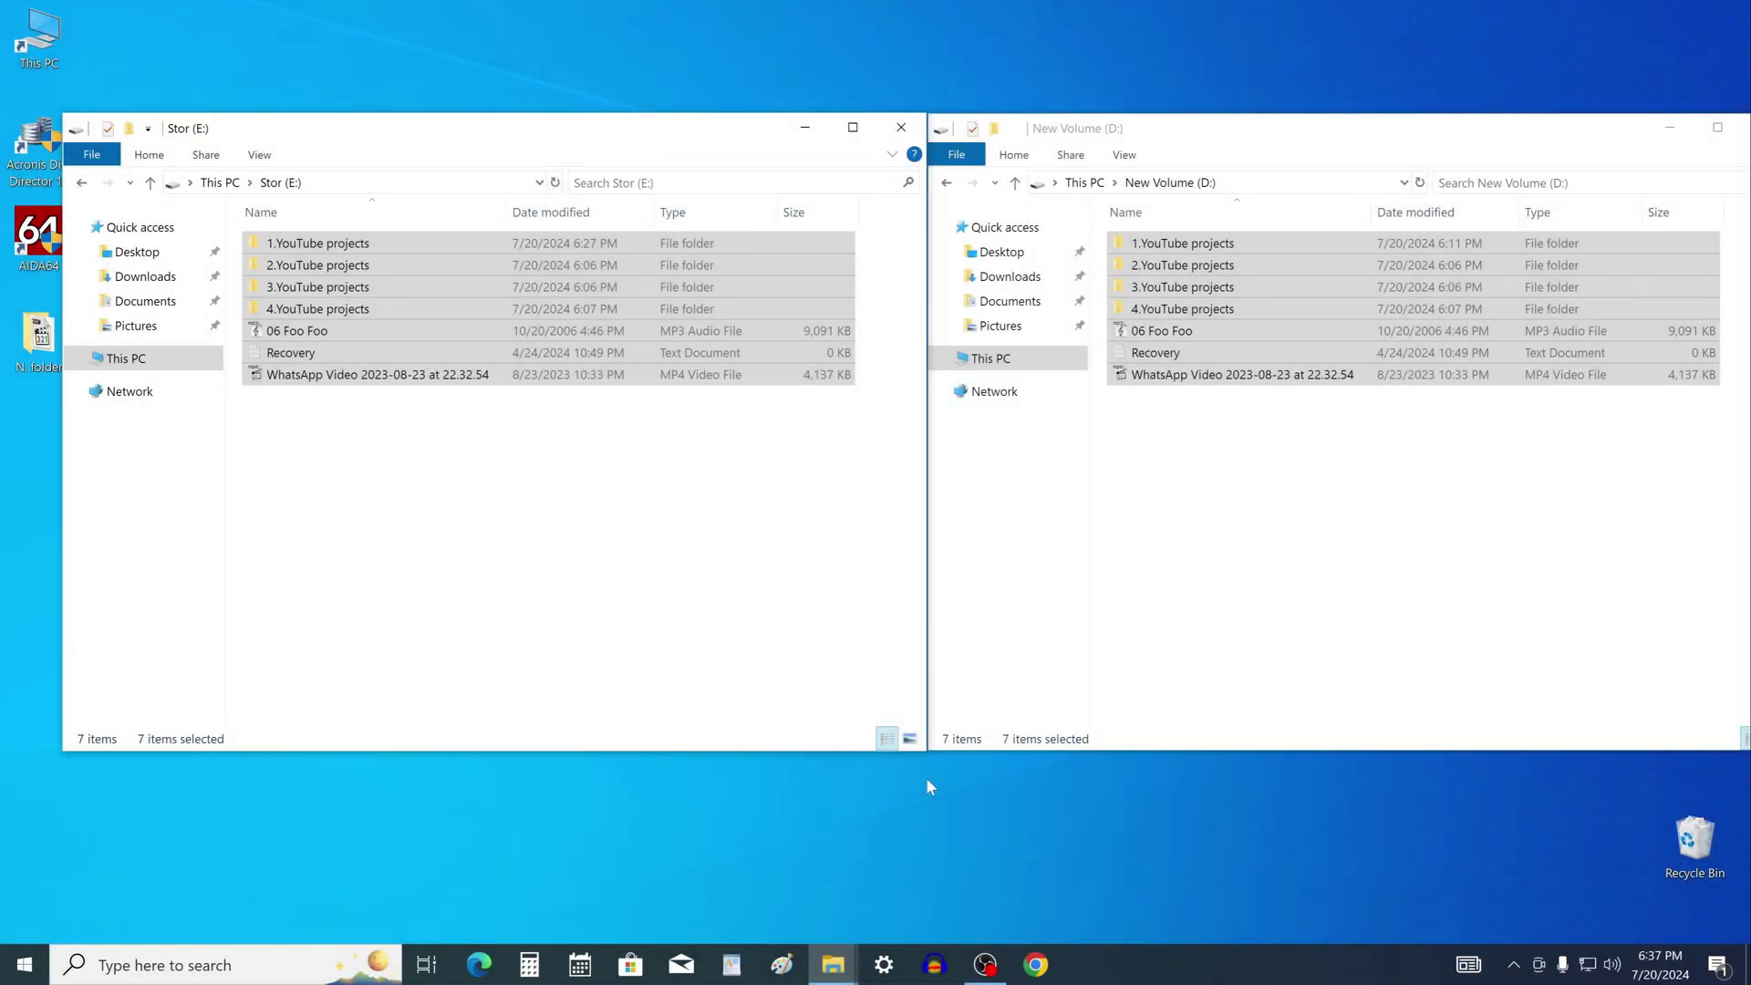
left_click(902, 129)
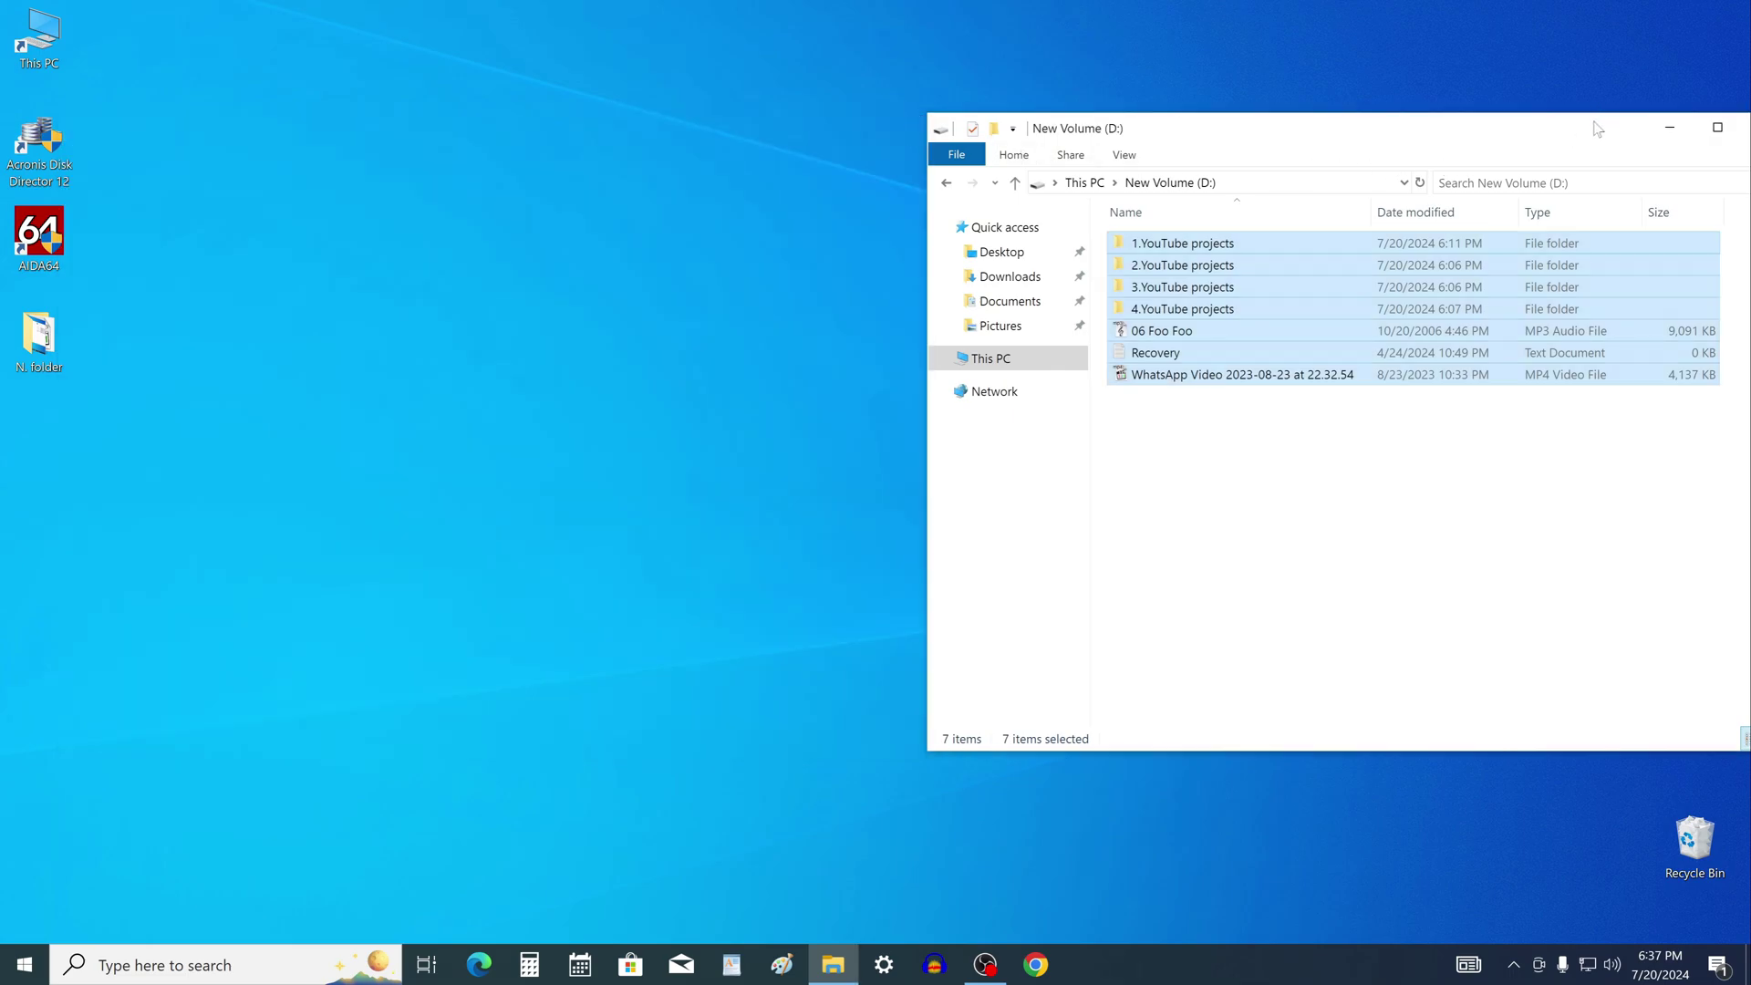
left_click(1595, 168)
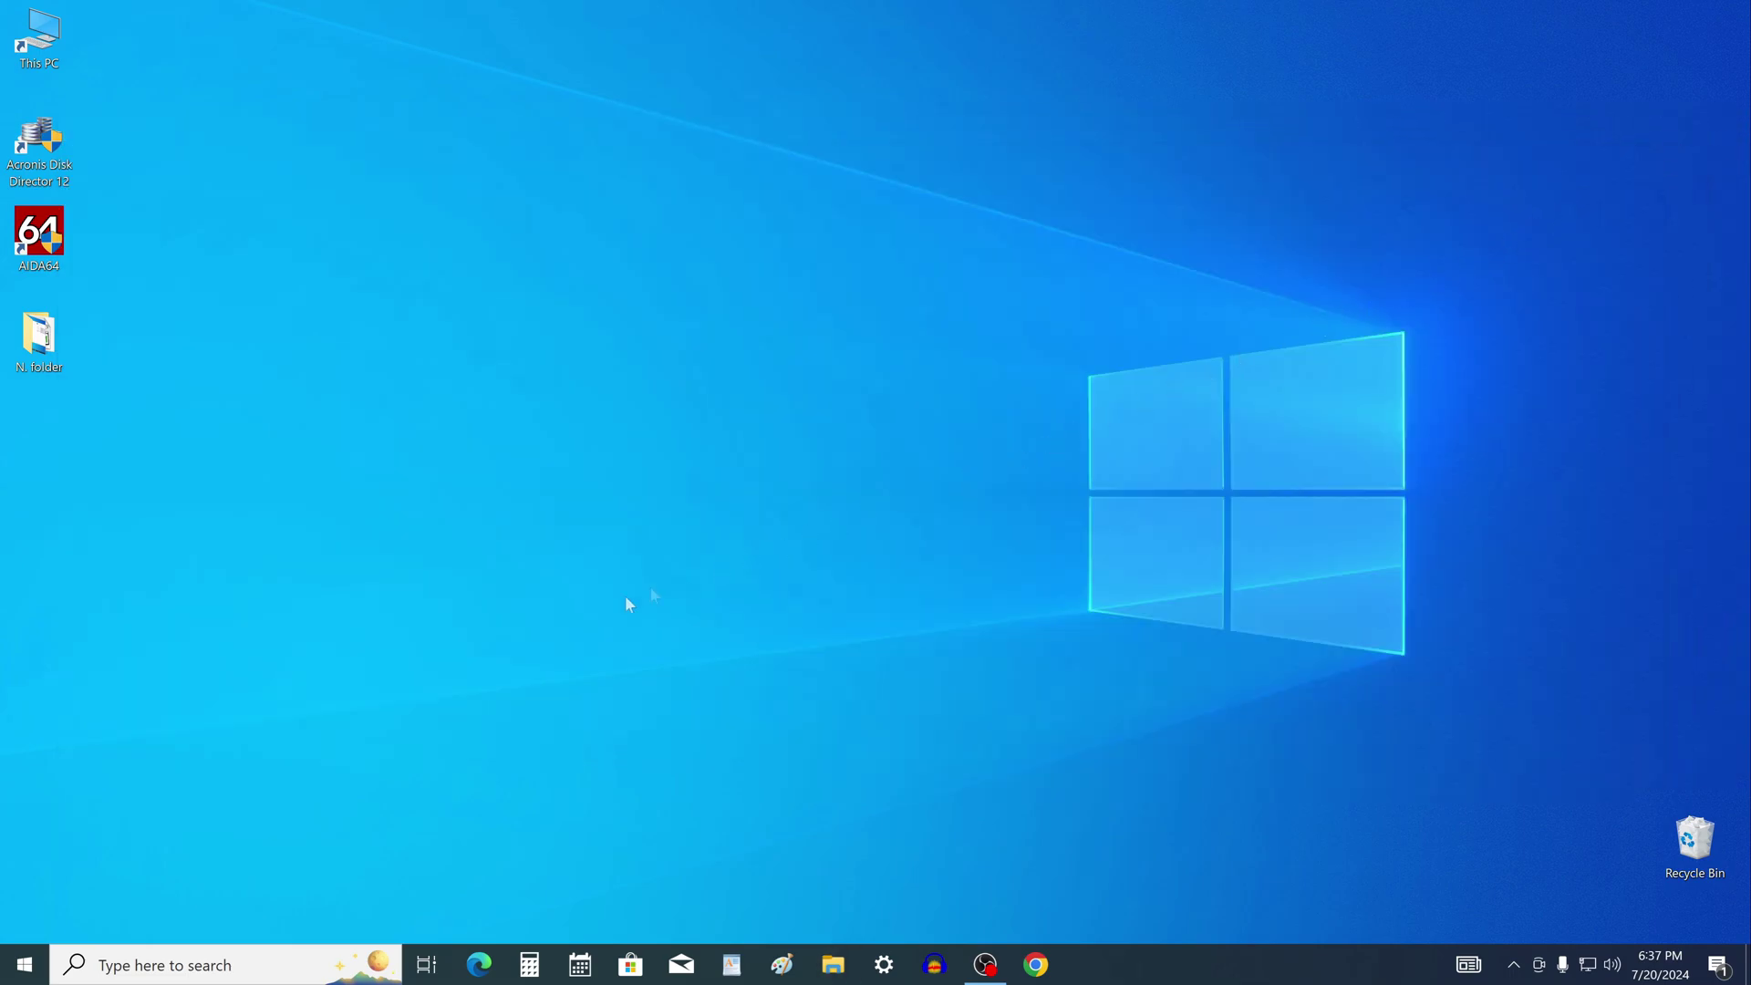
Reopen Disk Management via Win+X and choose Delete Volume on New Volume (D:).
right_click(30, 965)
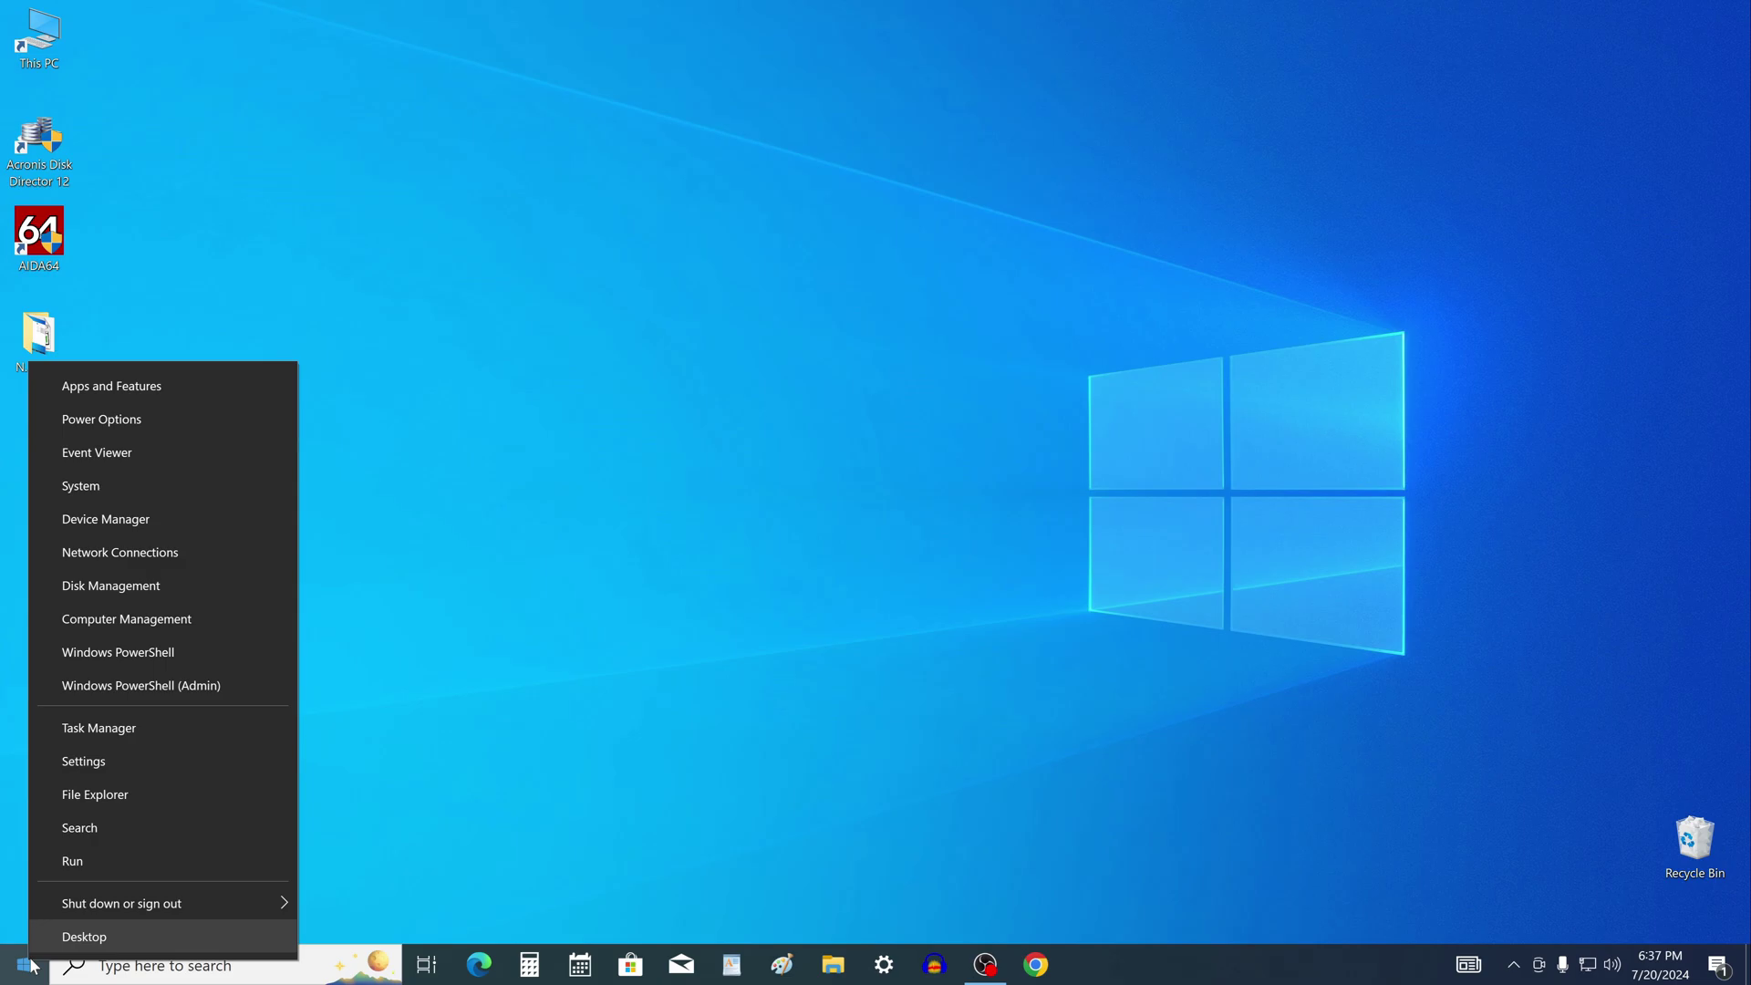
left_click(256, 593)
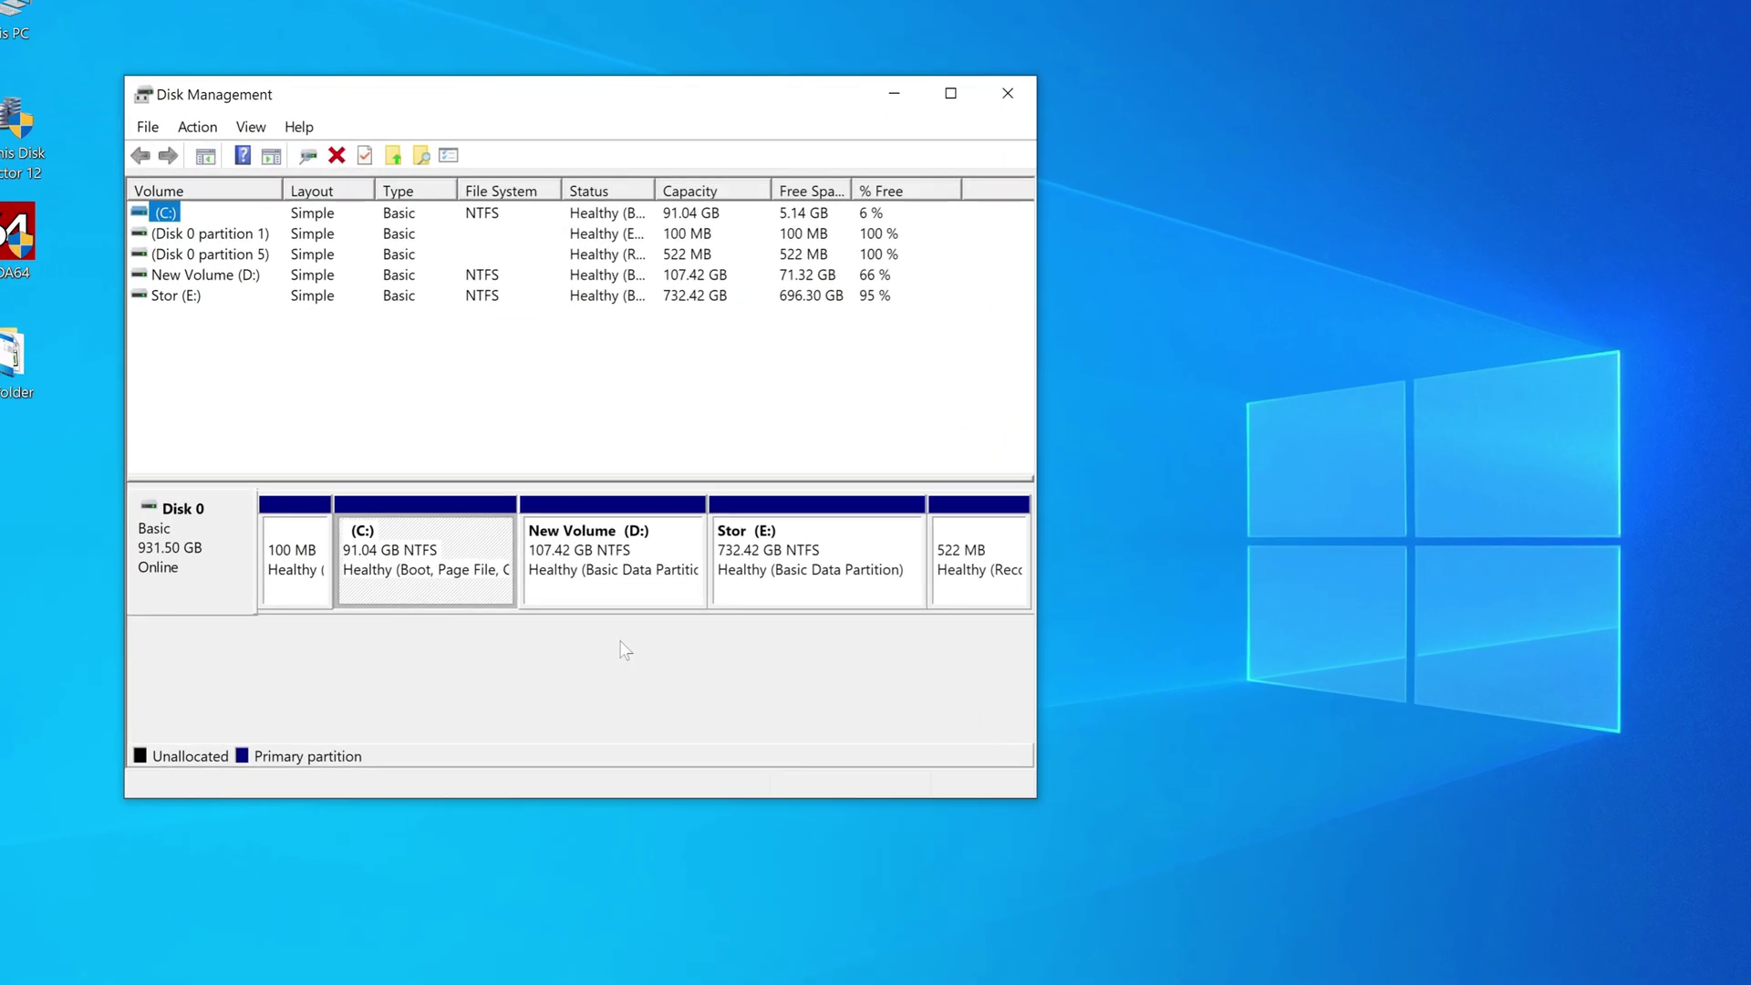
right_click(626, 593)
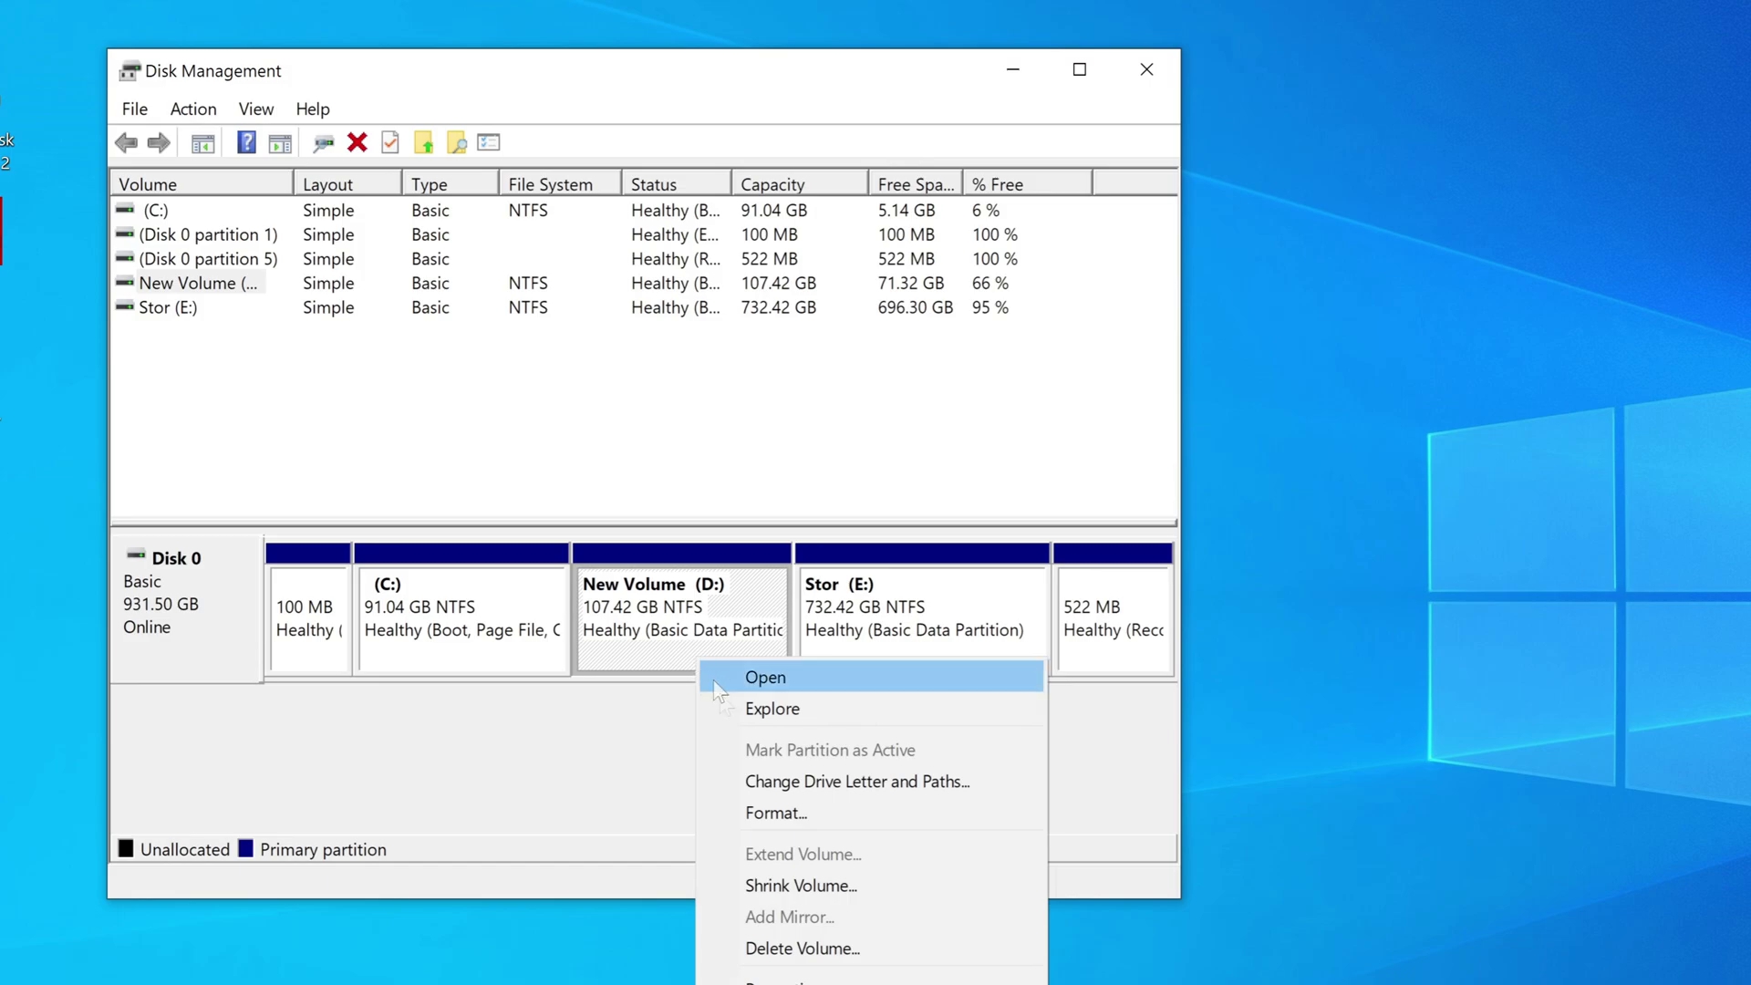
left_click(917, 948)
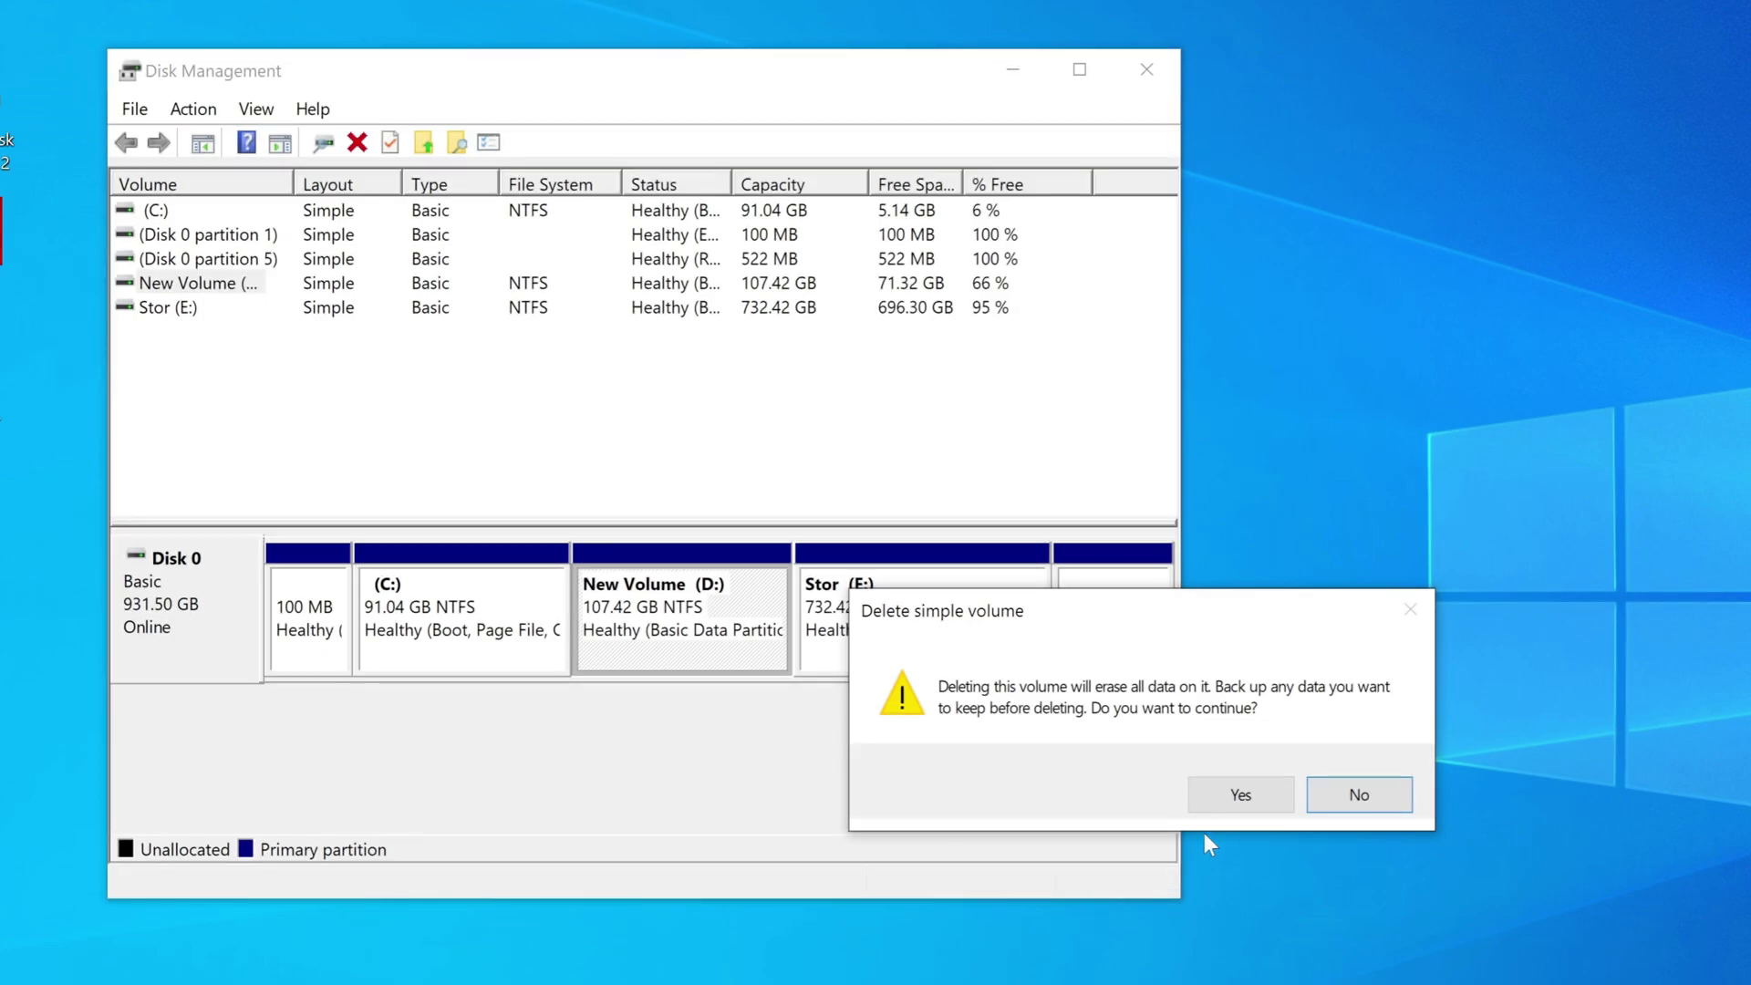
Confirm deleting D:, freeing 107.42 GB, and choose Extend Volume on C:.
left_click(1233, 803)
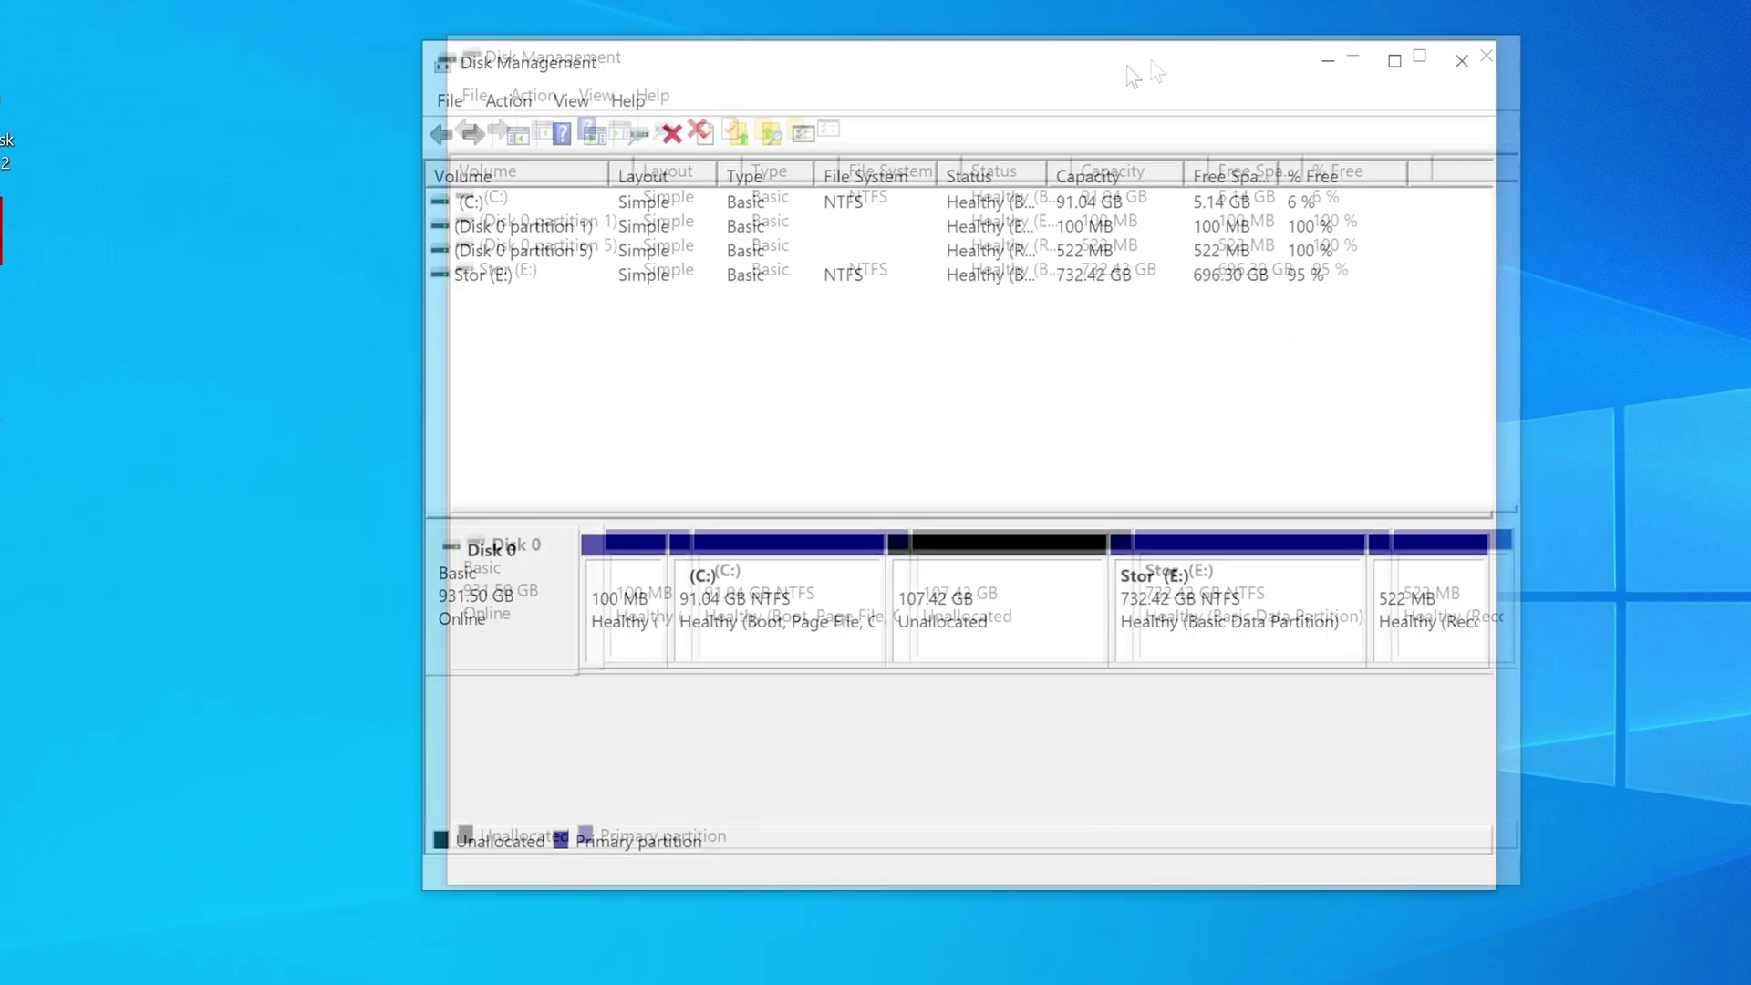
left_click_drag(813, 75, 1219, 45)
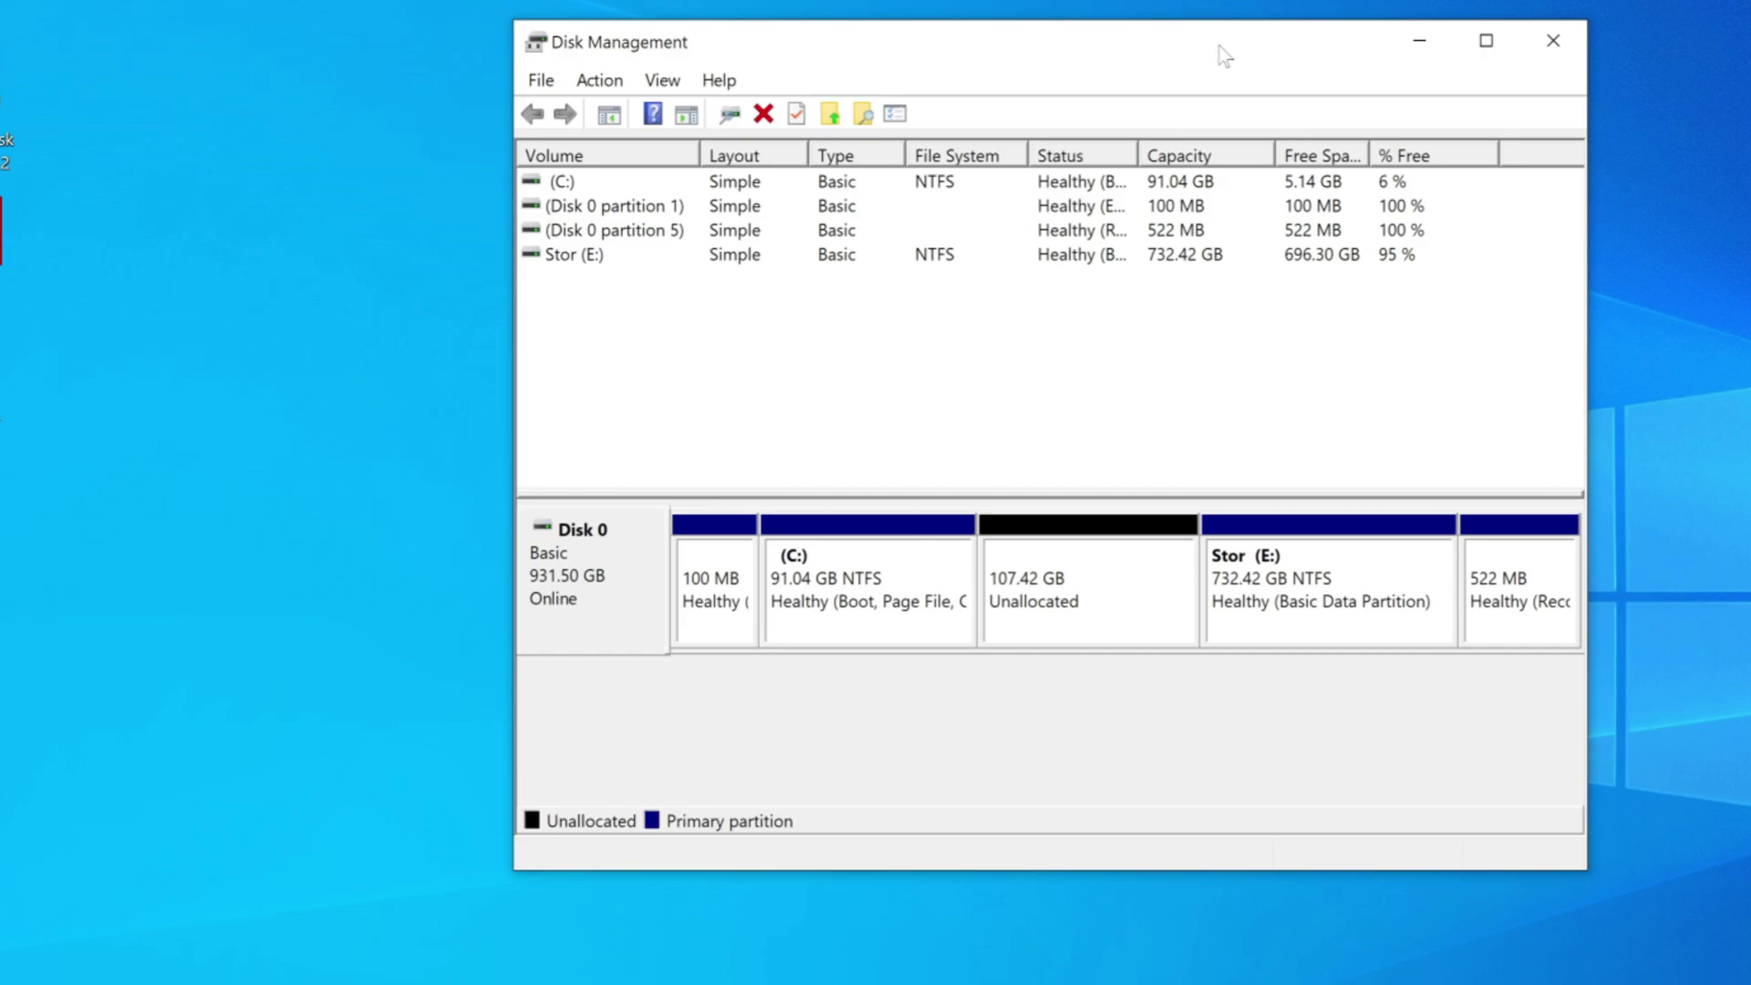
right_click(909, 631)
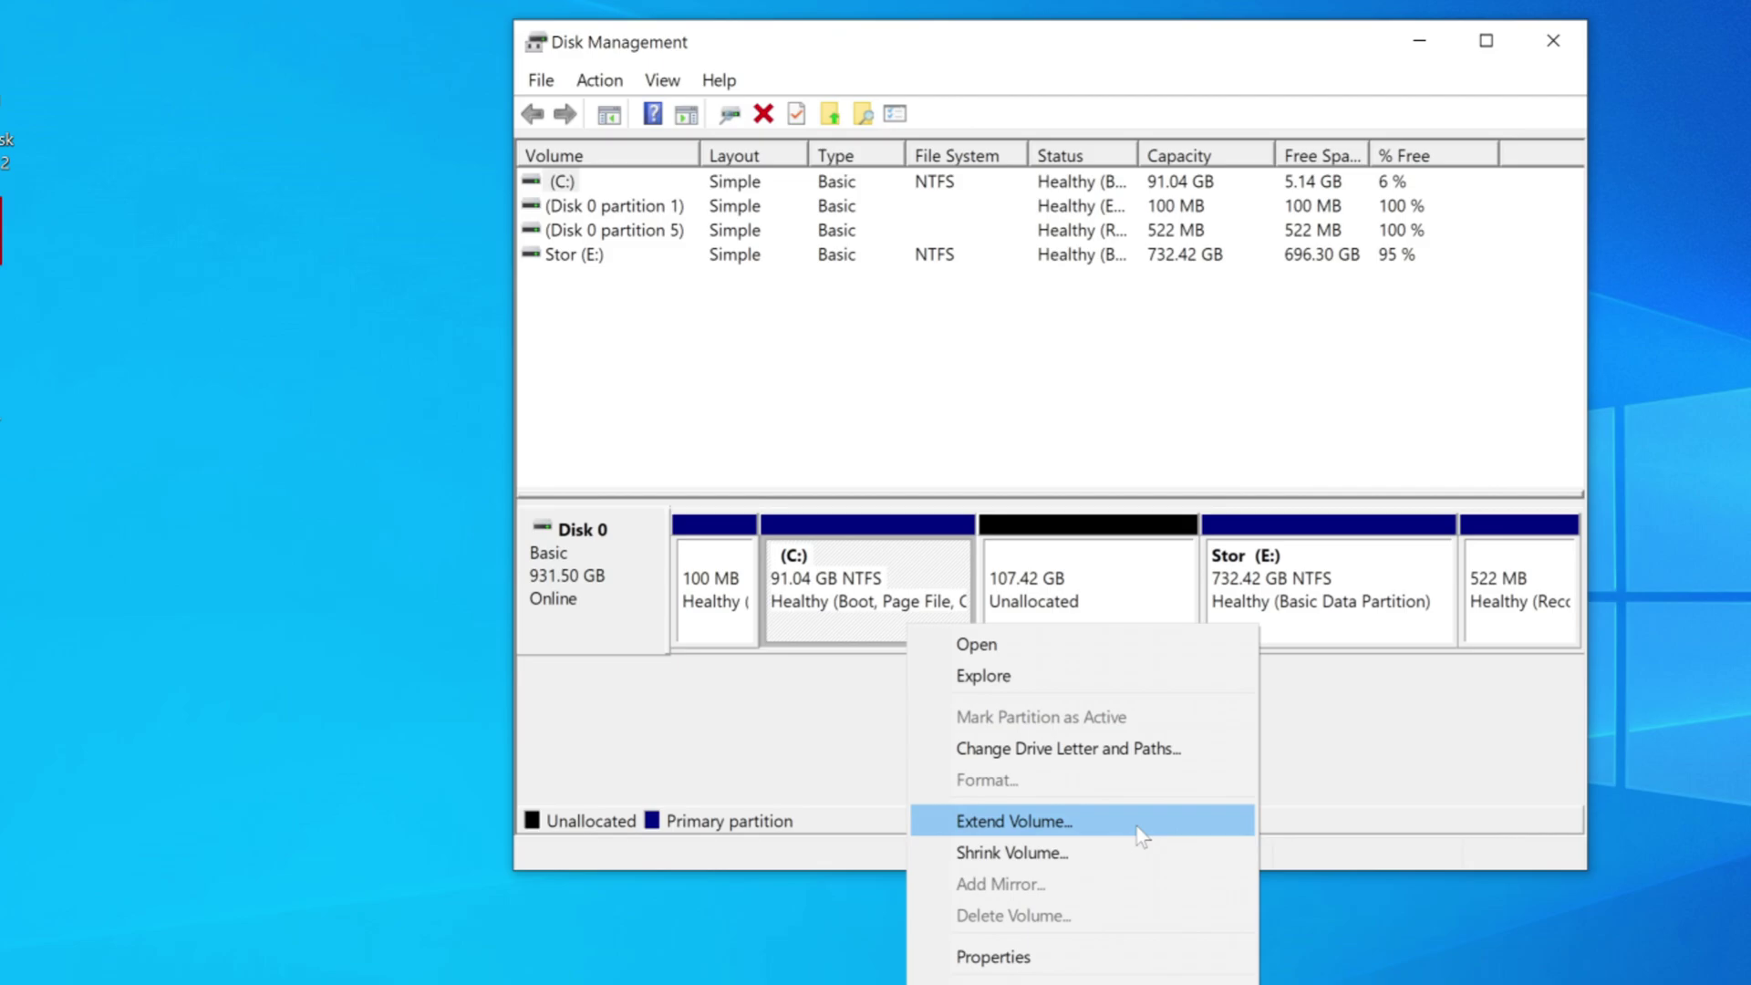
left_click(1136, 824)
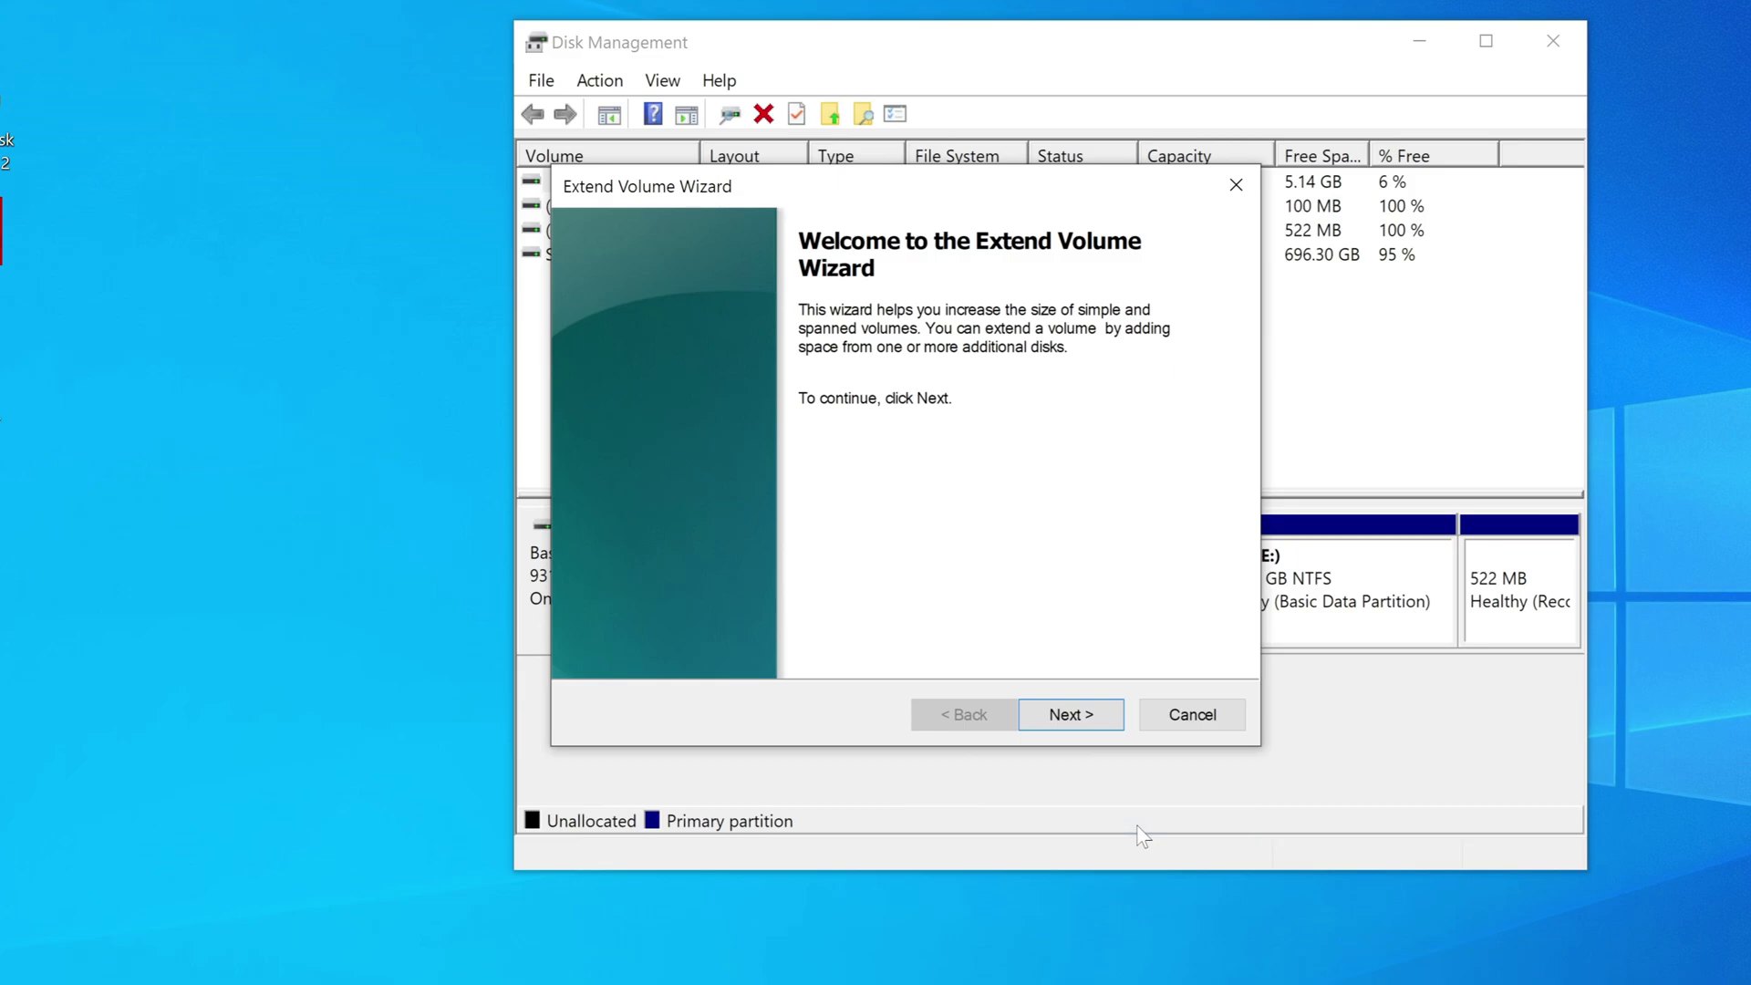
Add the maximum 109998 MB to C: through the Extend Volume Wizard.
left_click(1111, 725)
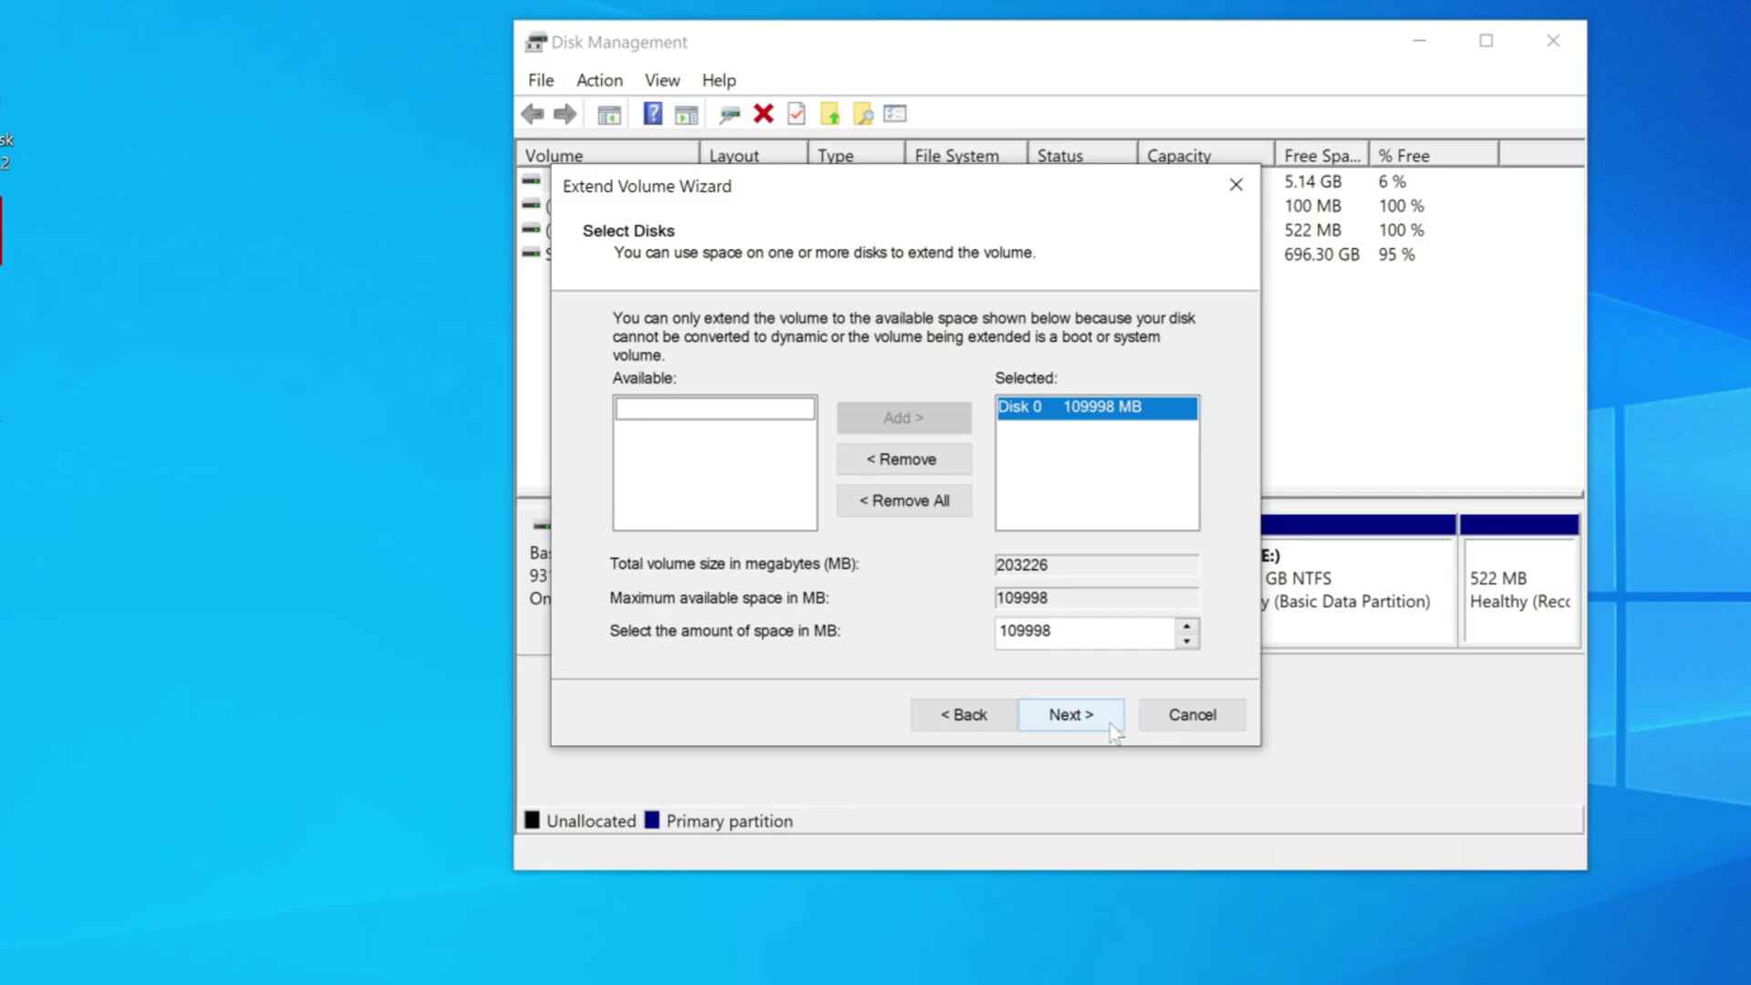
left_click(1114, 732)
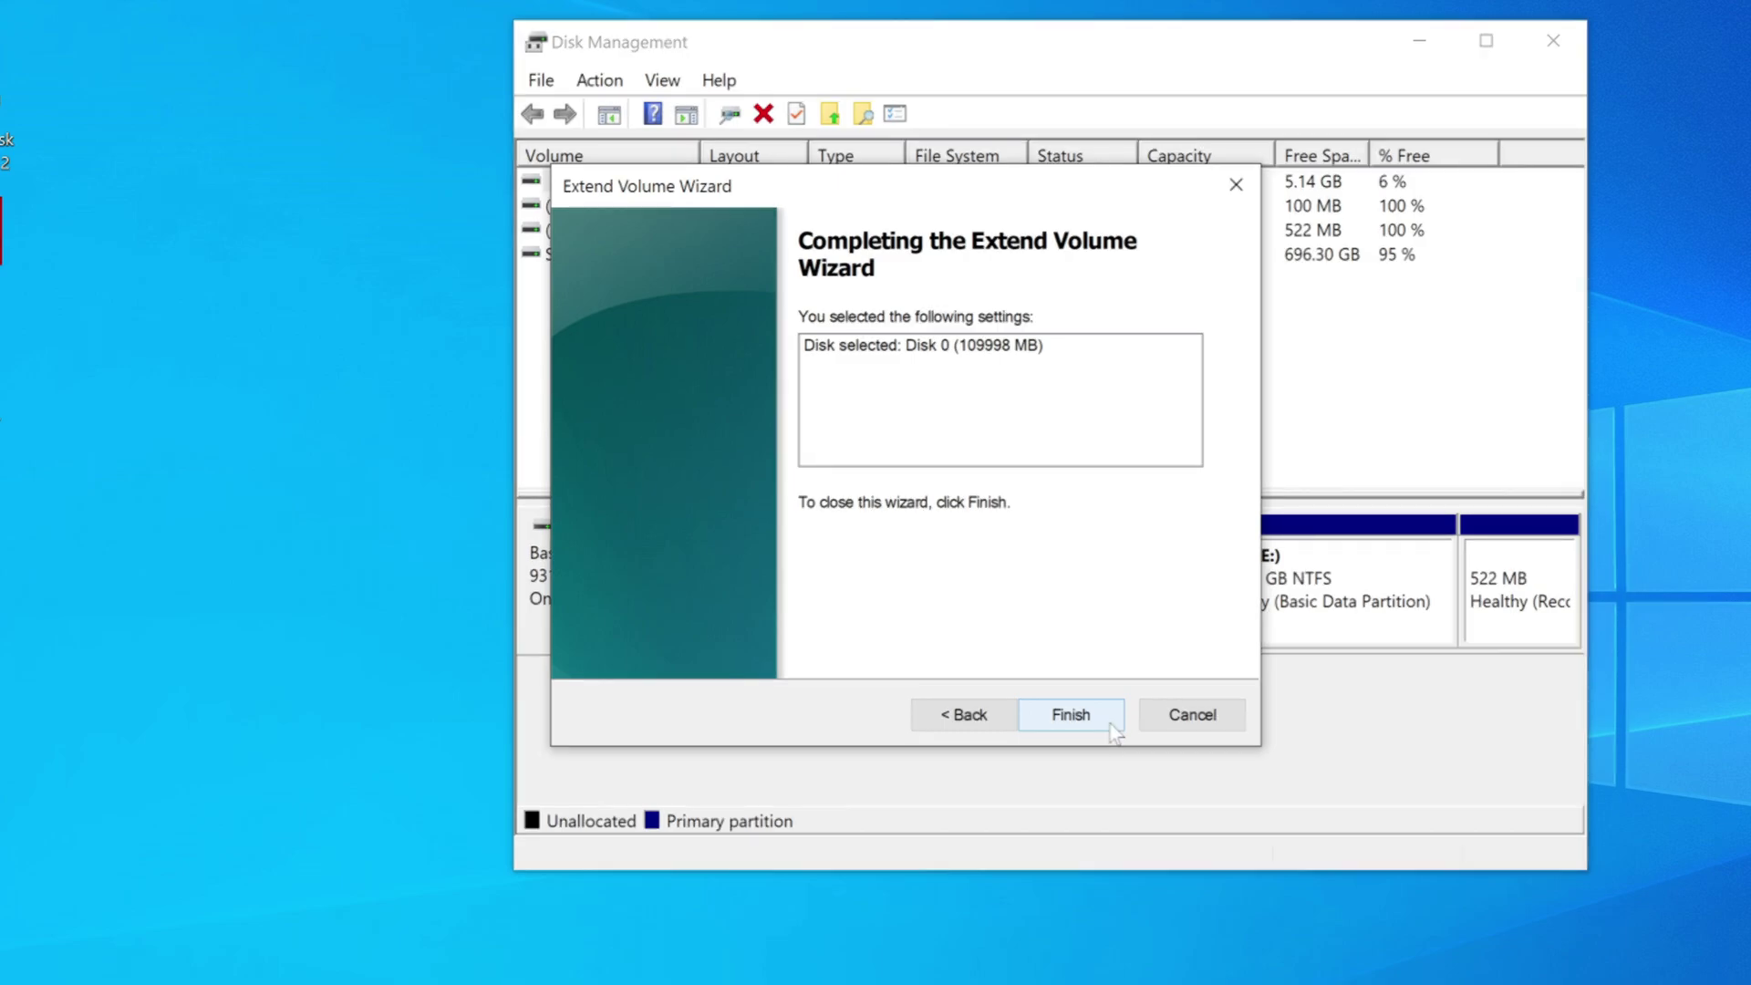
left_click(1111, 723)
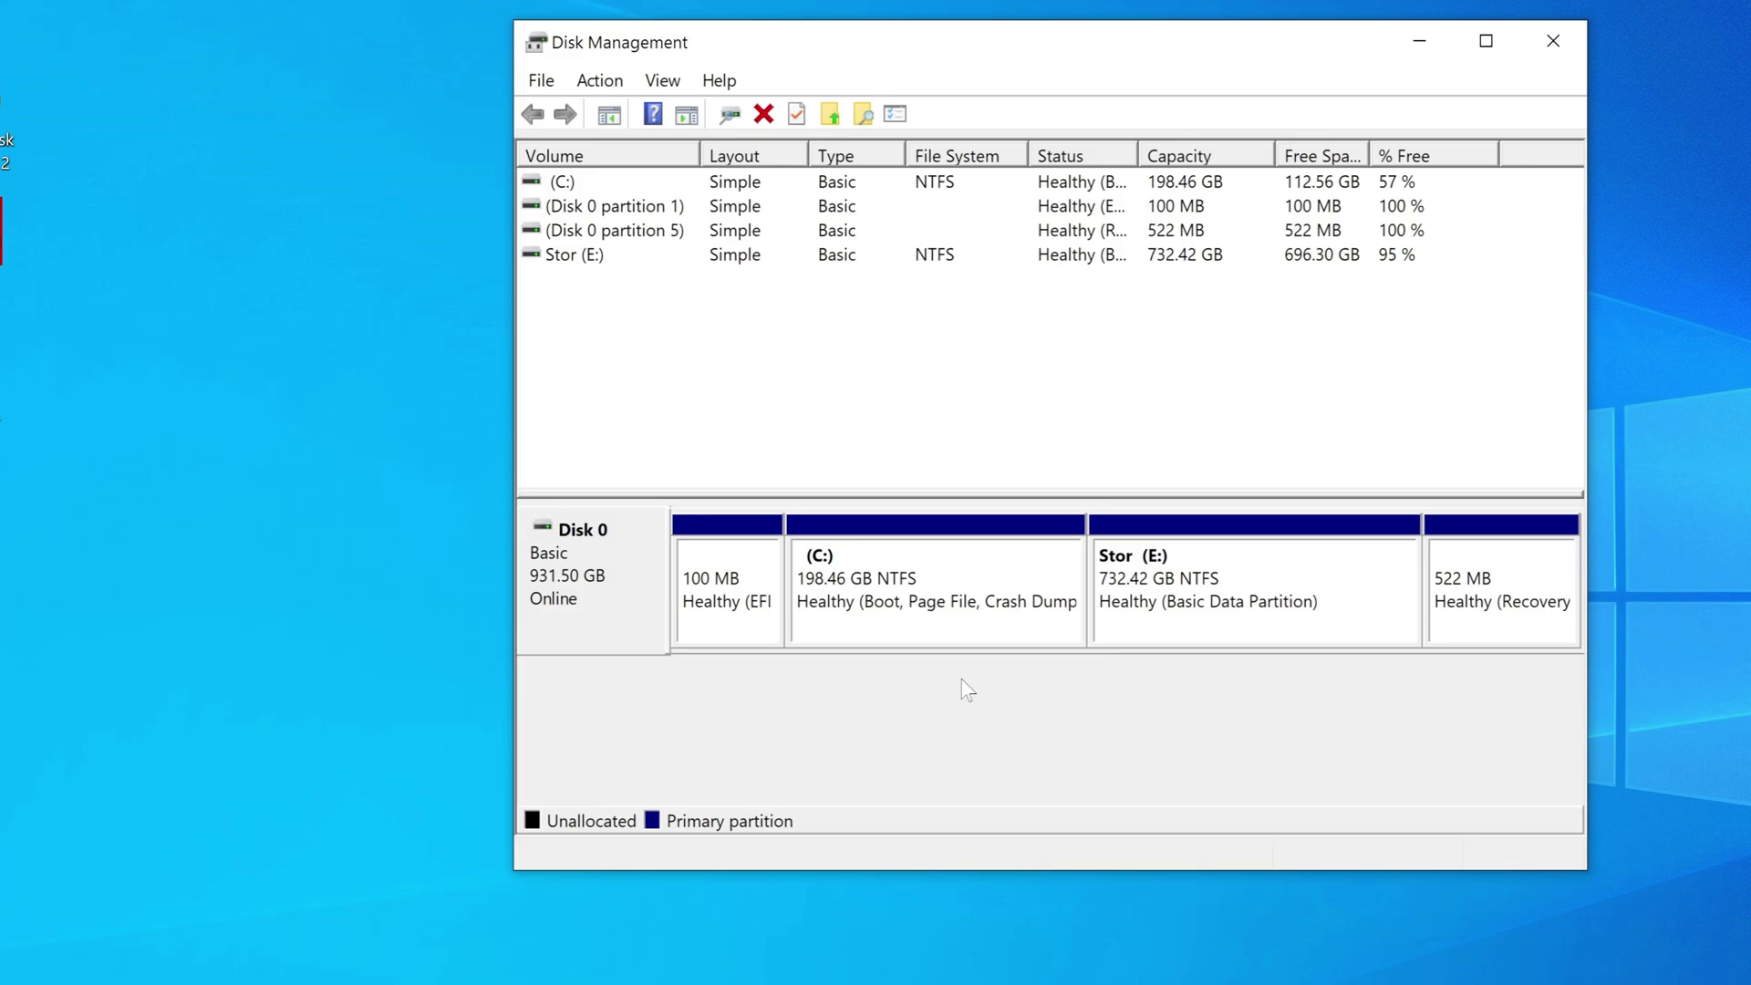
Close Disk Management and open Stor (E:) from This PC to check the copied files.
left_click(1553, 40)
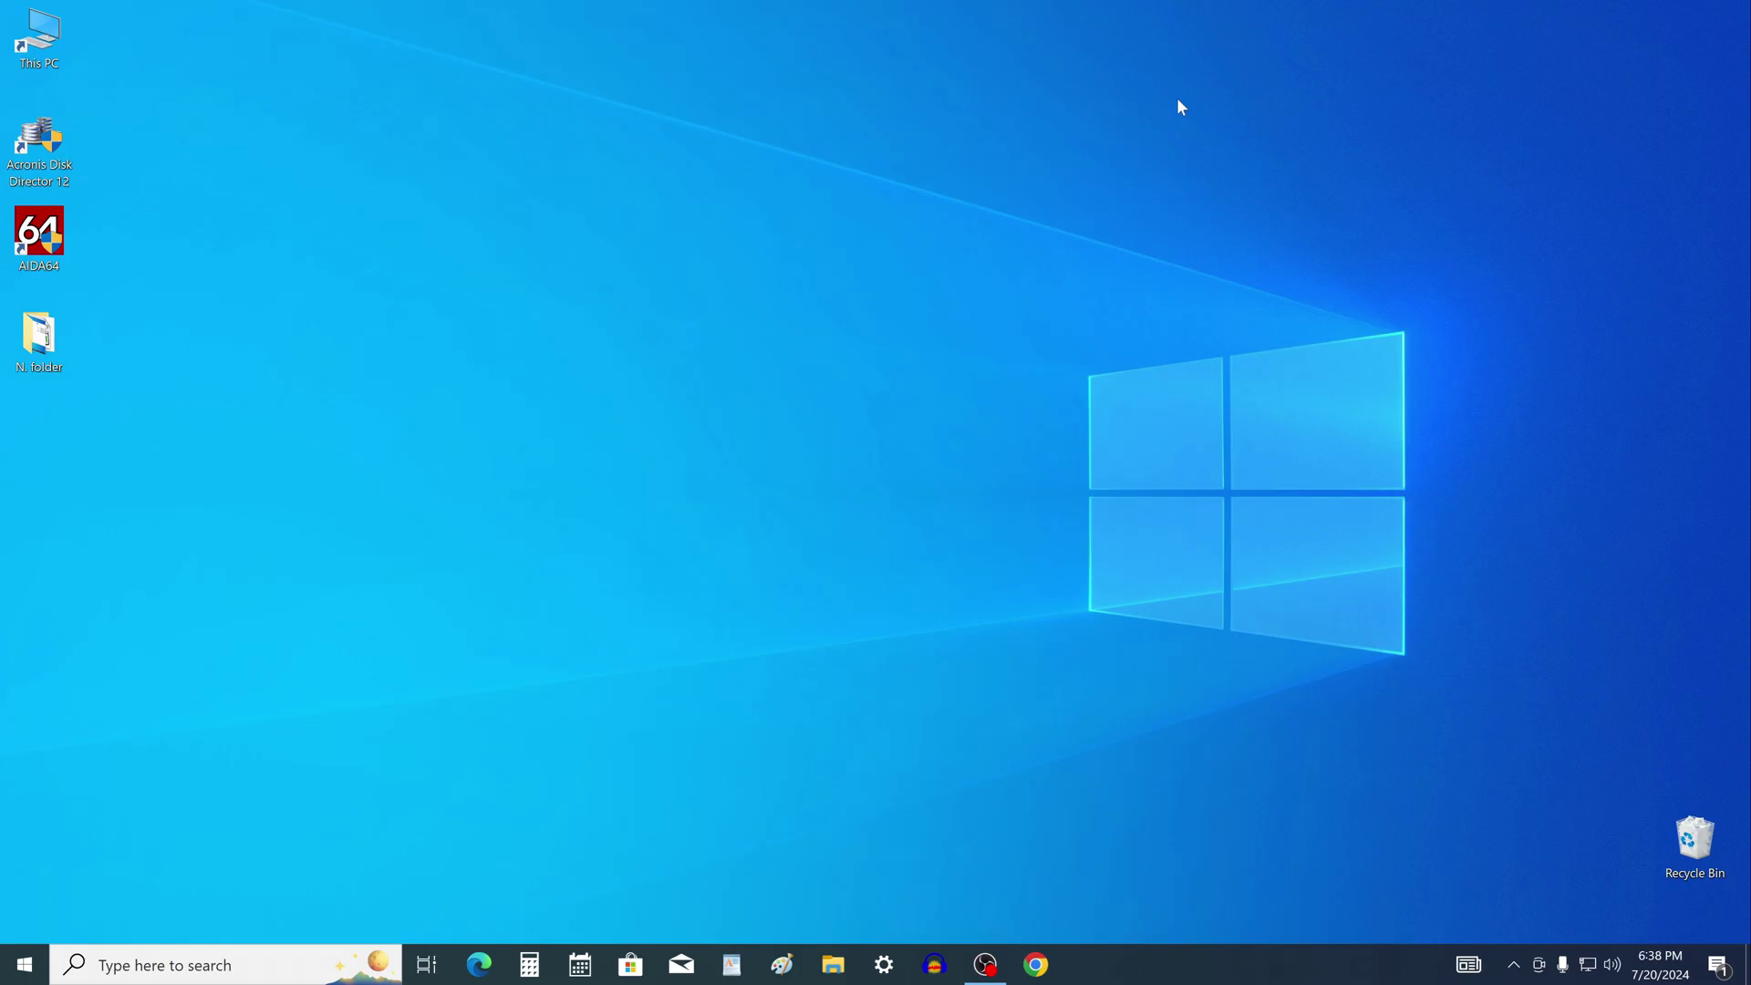
left_click(832, 965)
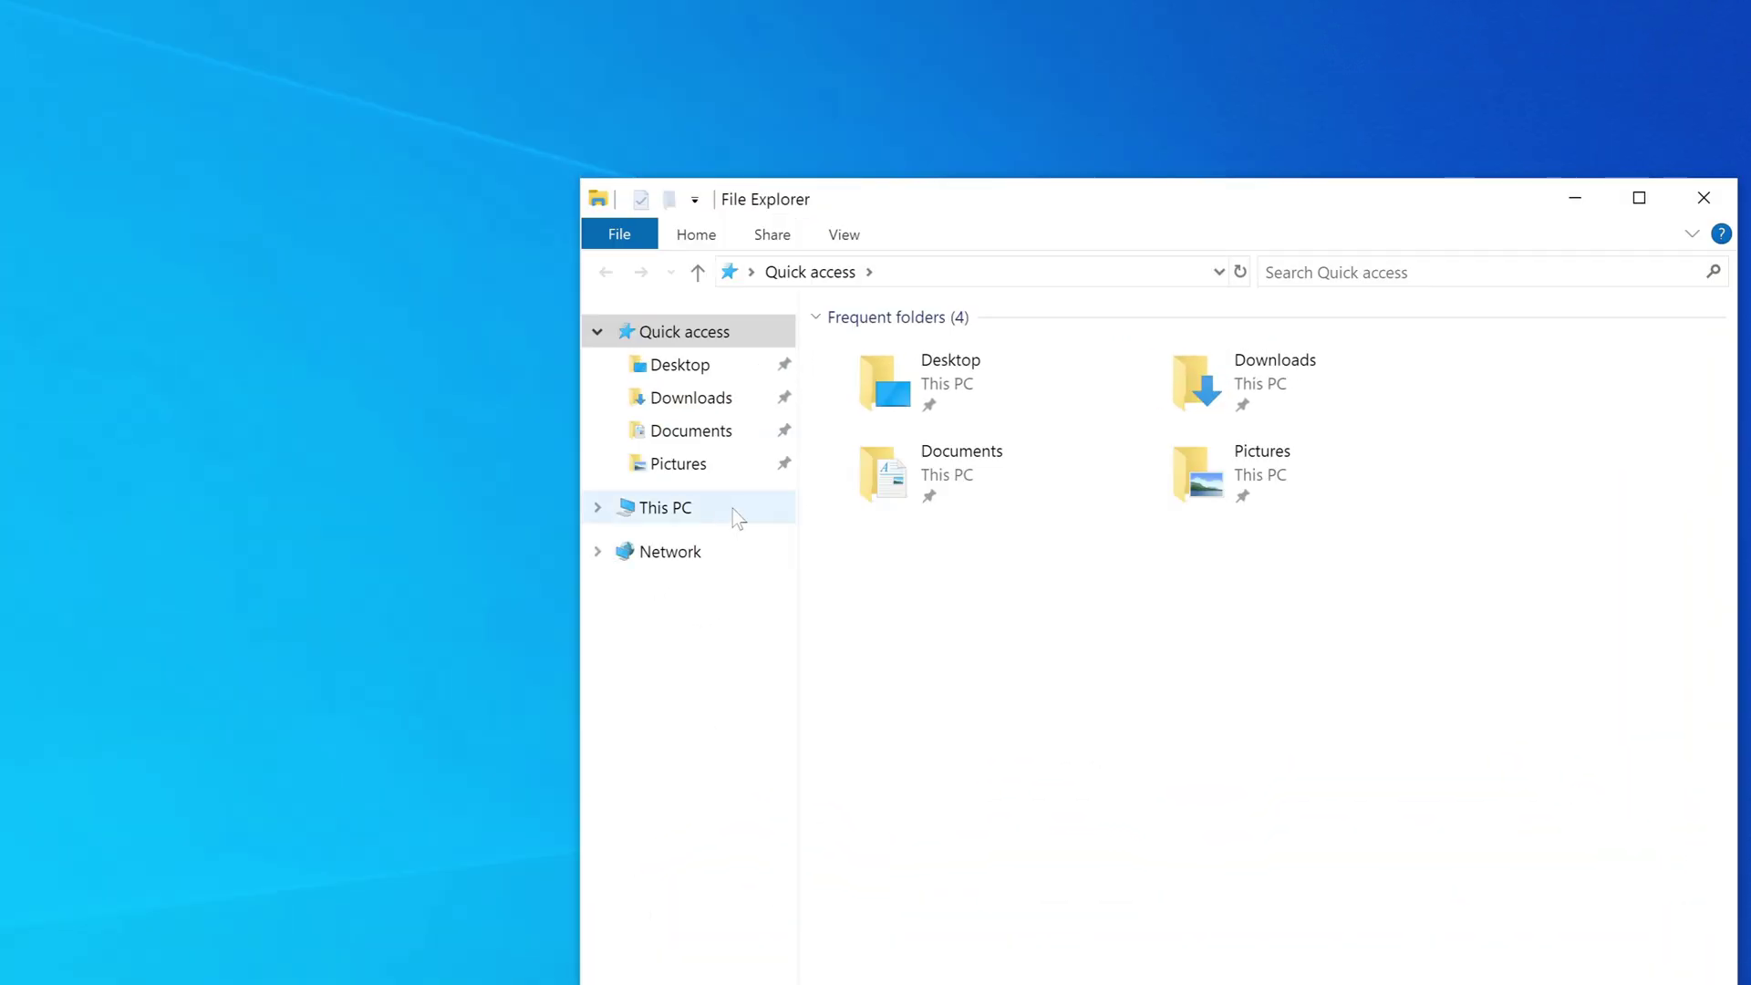
left_click(839, 402)
left_click_drag(1091, 182, 604, 37)
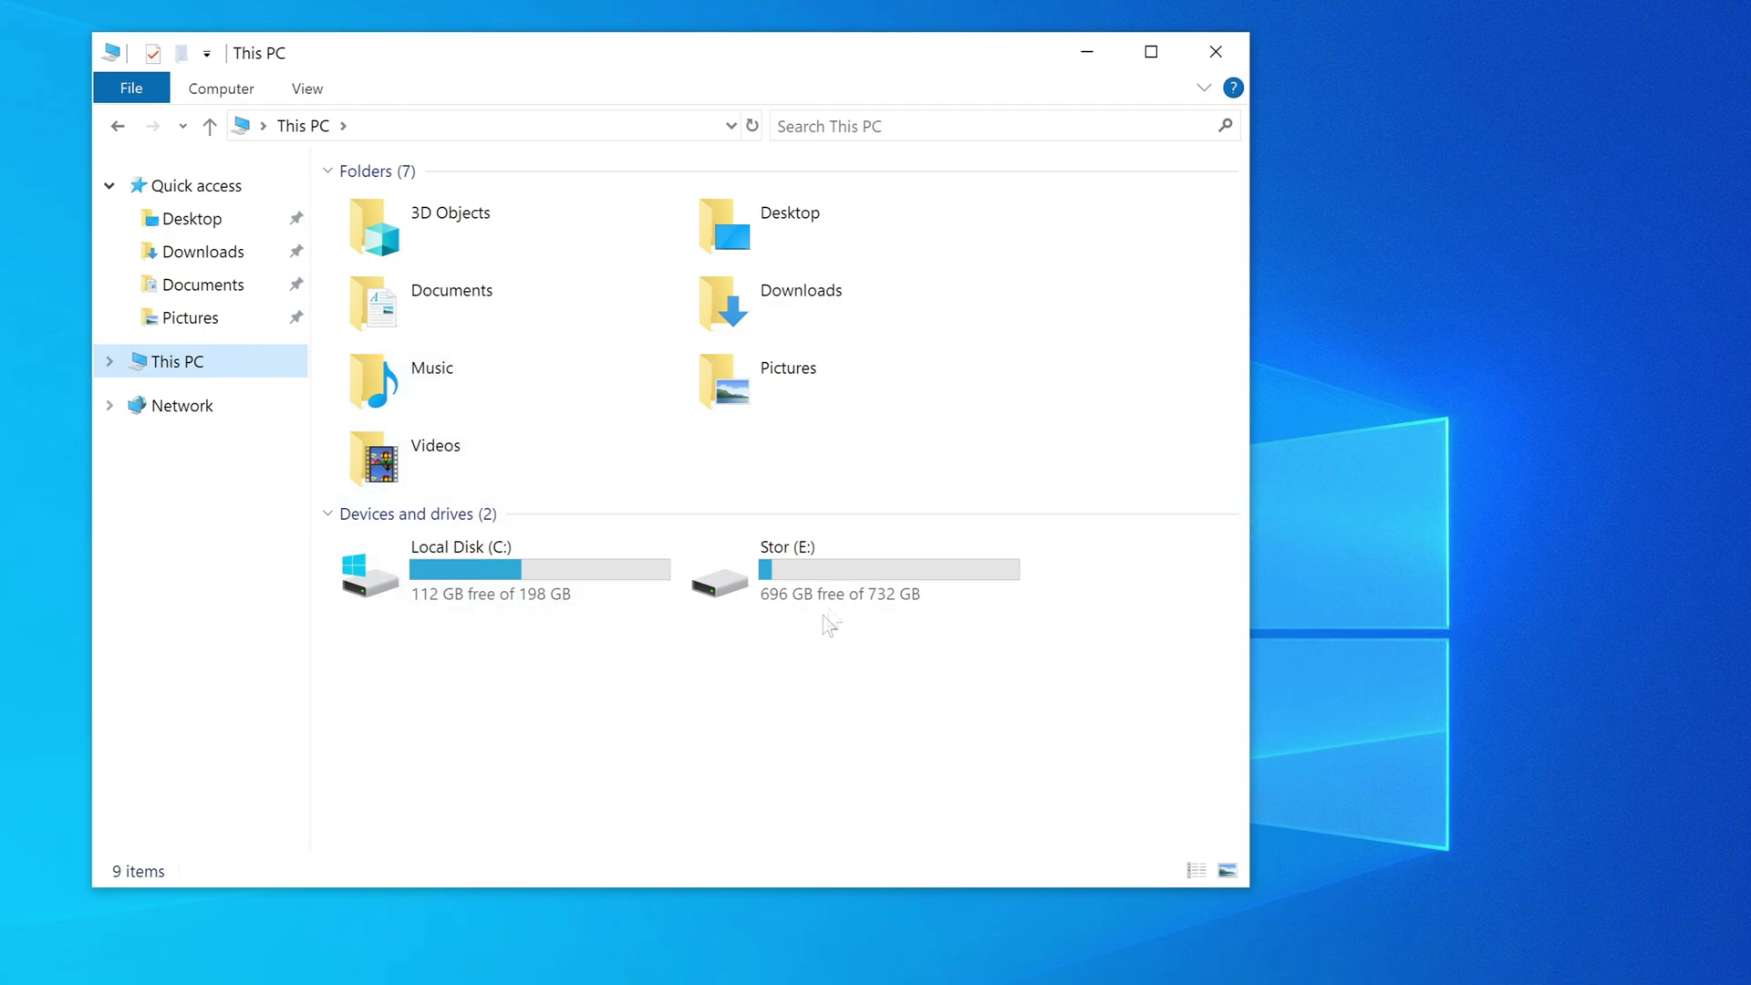
left_click(844, 581)
double_click(844, 581)
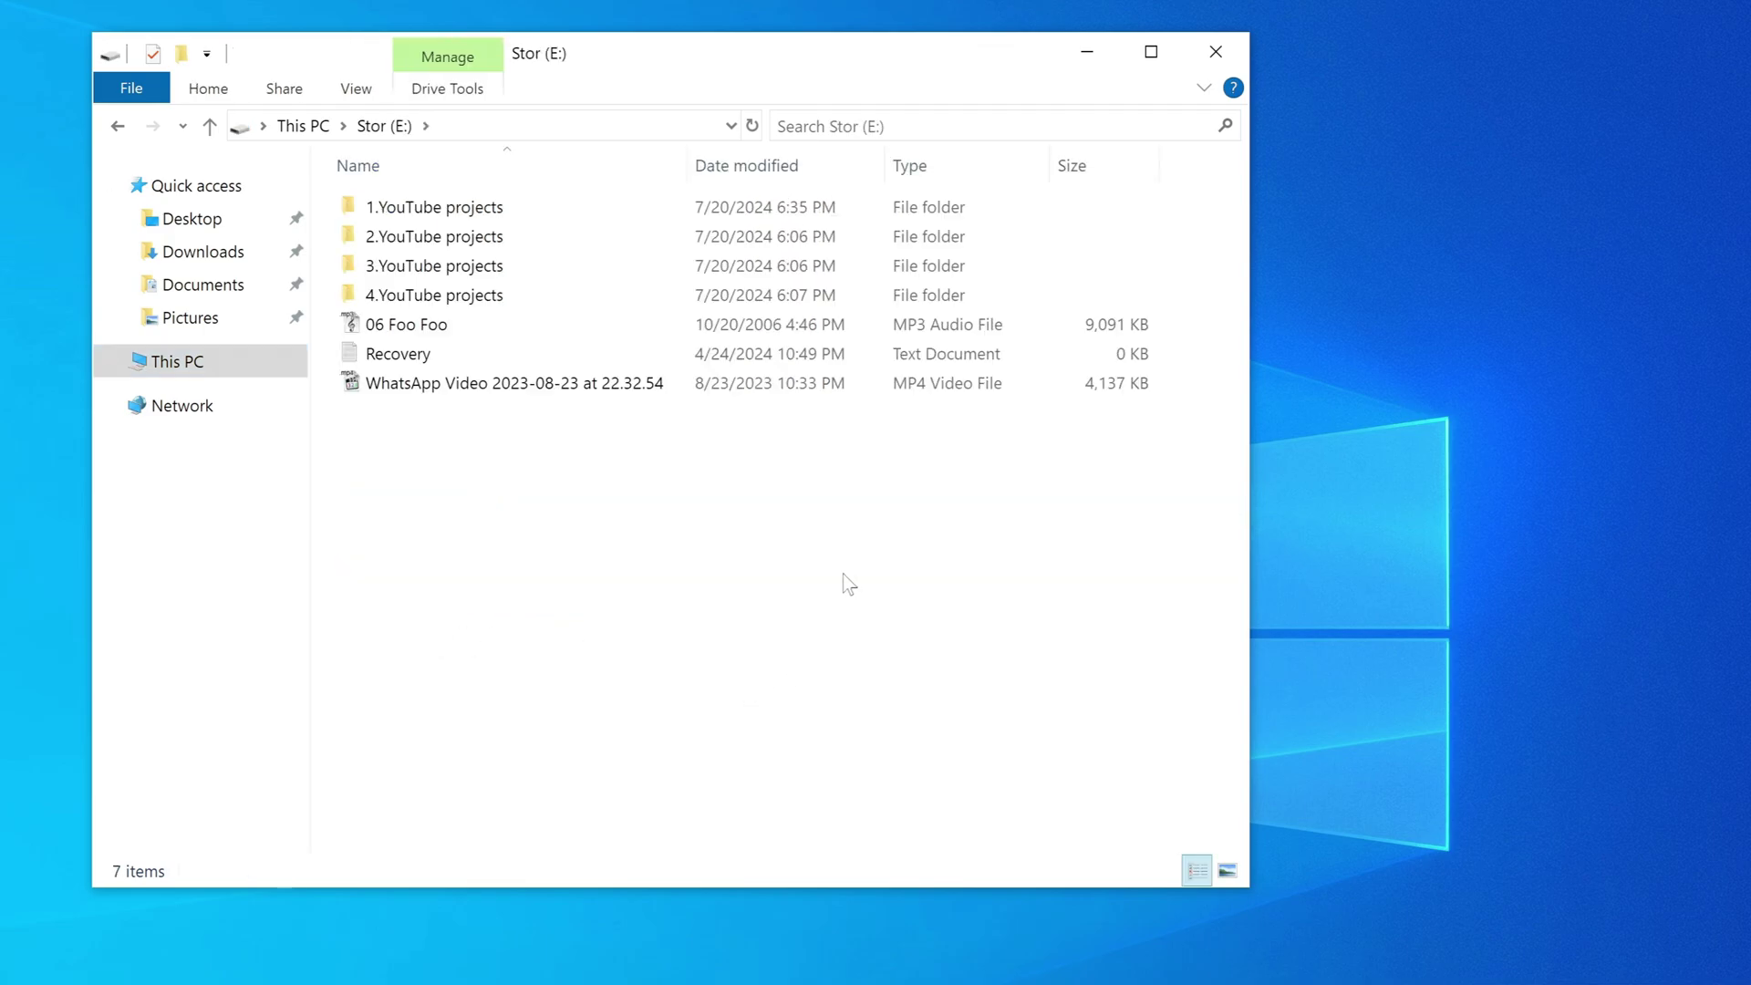